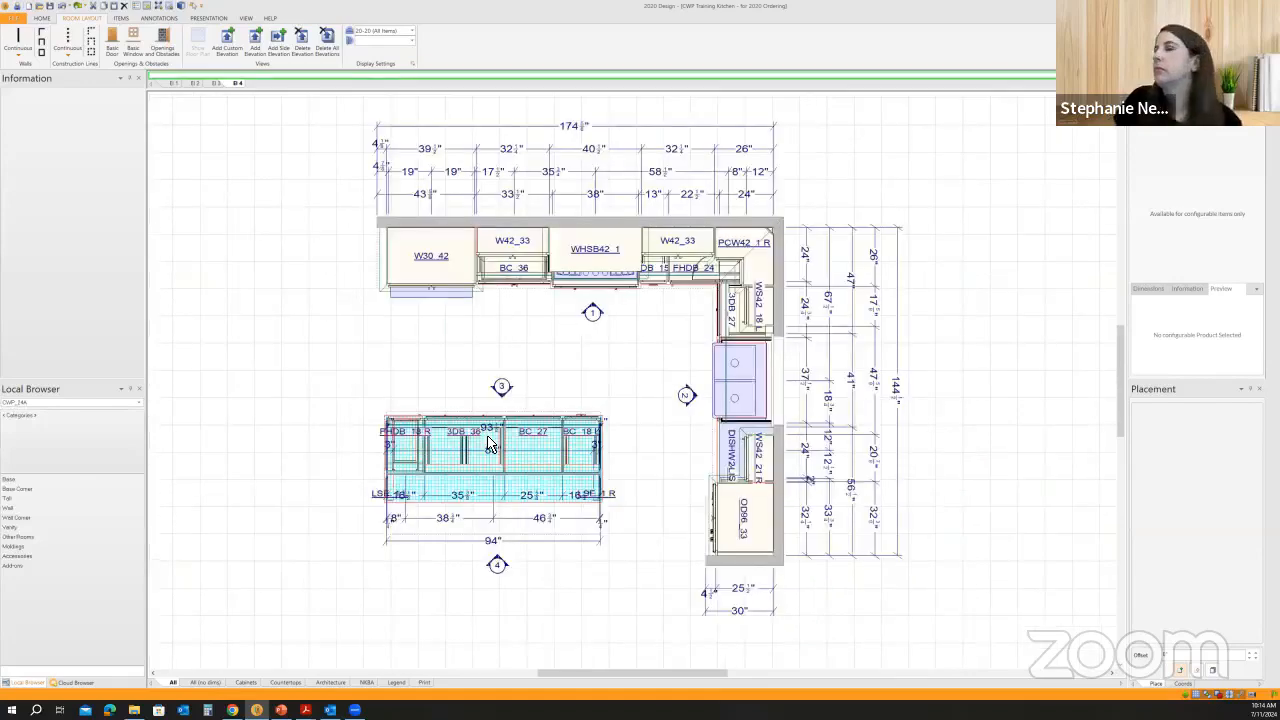
# Review the notes in the attributes of the OD96_33 double oven cabinet, leaving them as they are.
pyautogui.click(157, 8)
pyautogui.click(252, 374)
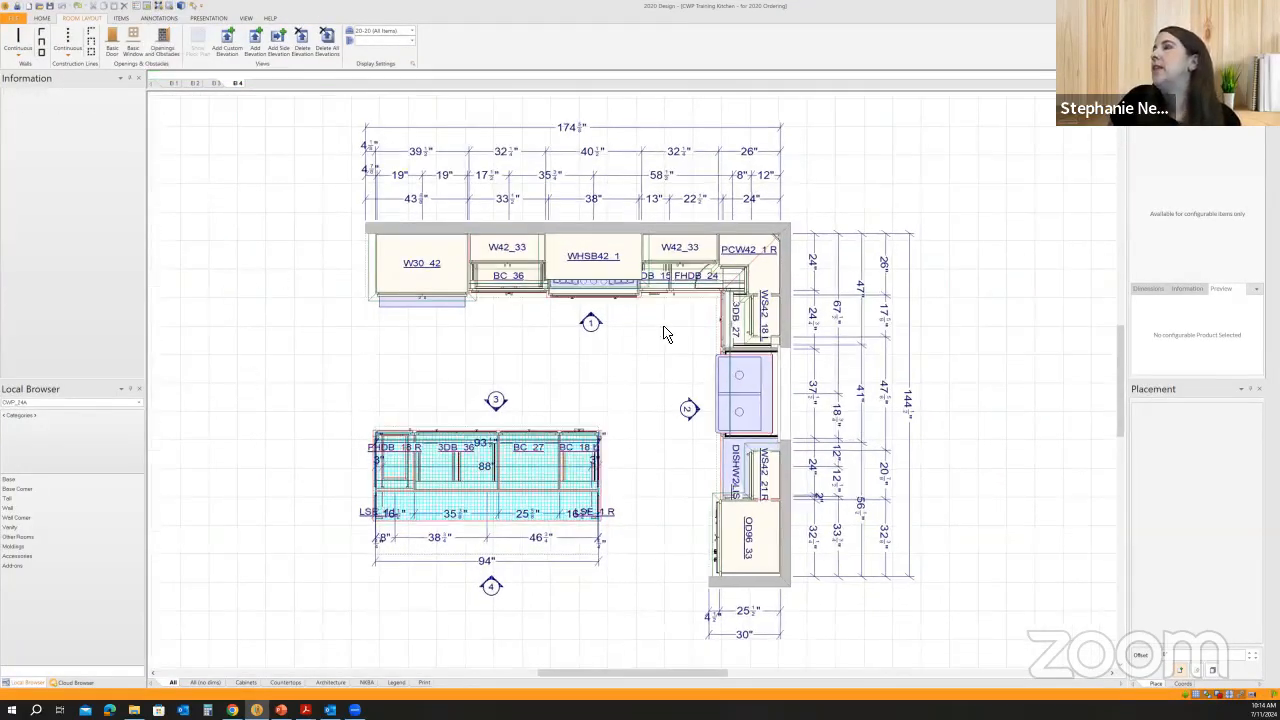
pyautogui.click(478, 475)
pyautogui.click(750, 549)
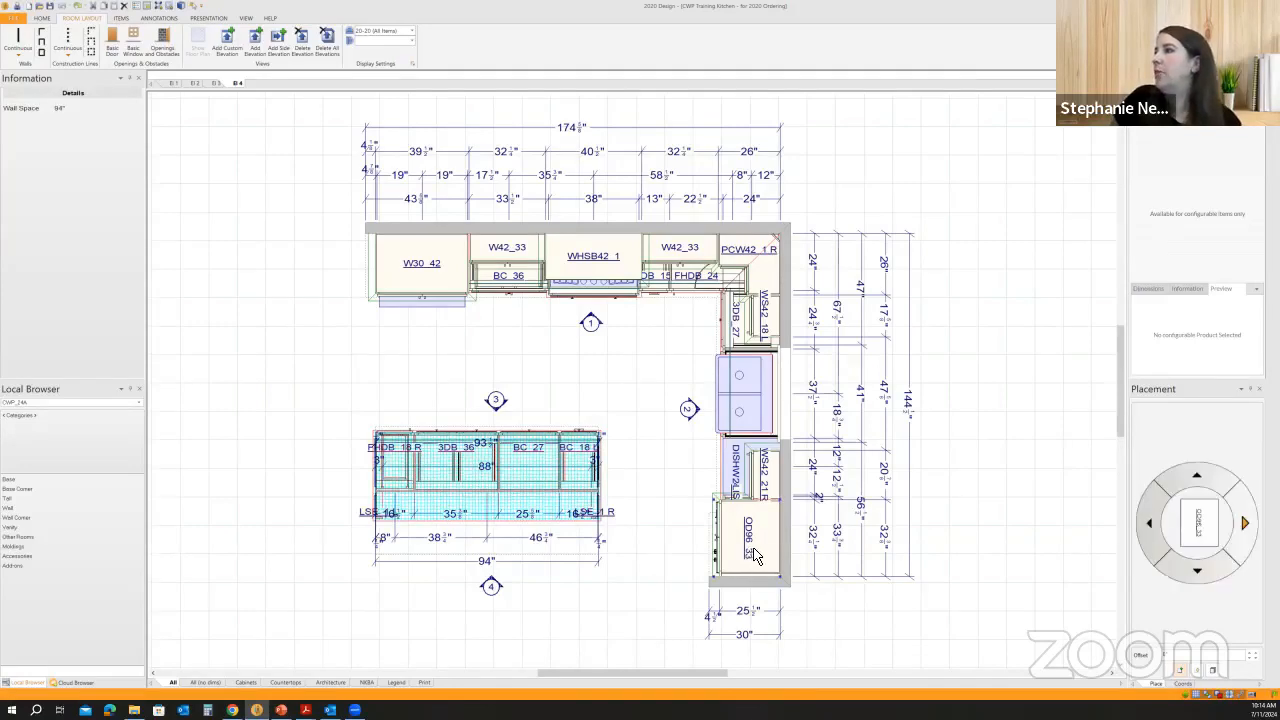
pyautogui.rightClick(754, 556)
pyautogui.moveTo(780, 551)
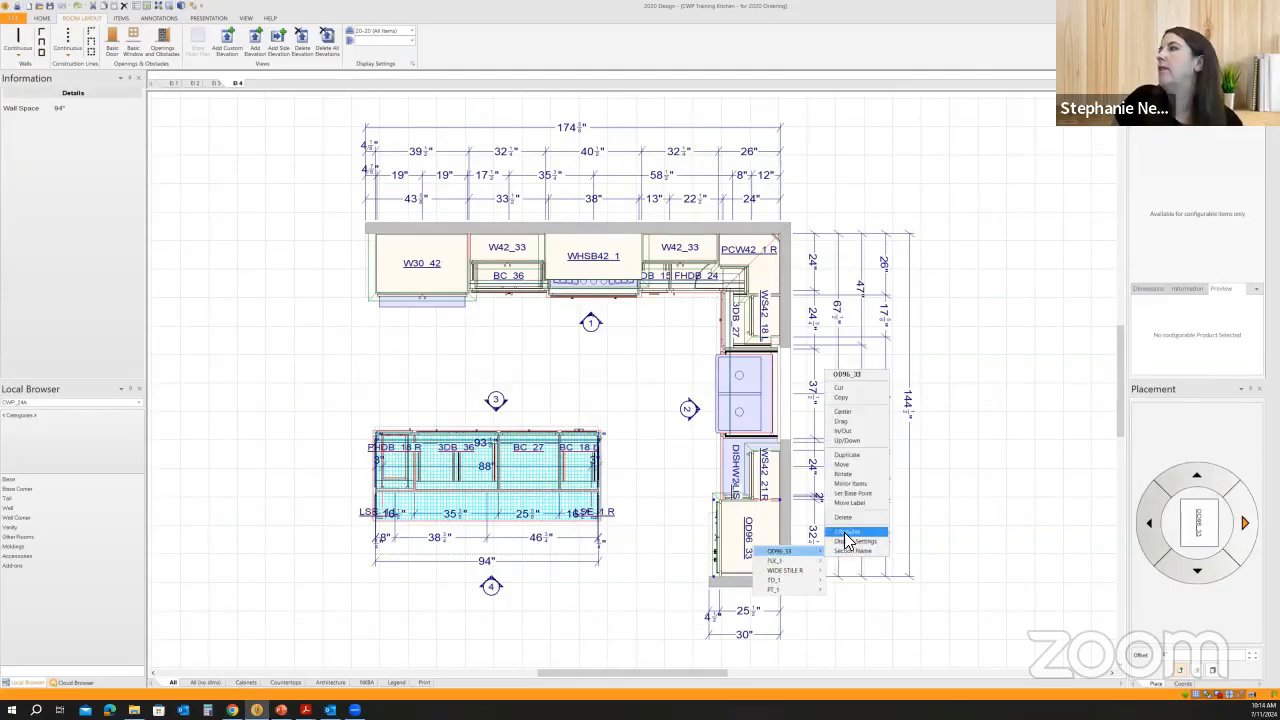
pyautogui.click(846, 534)
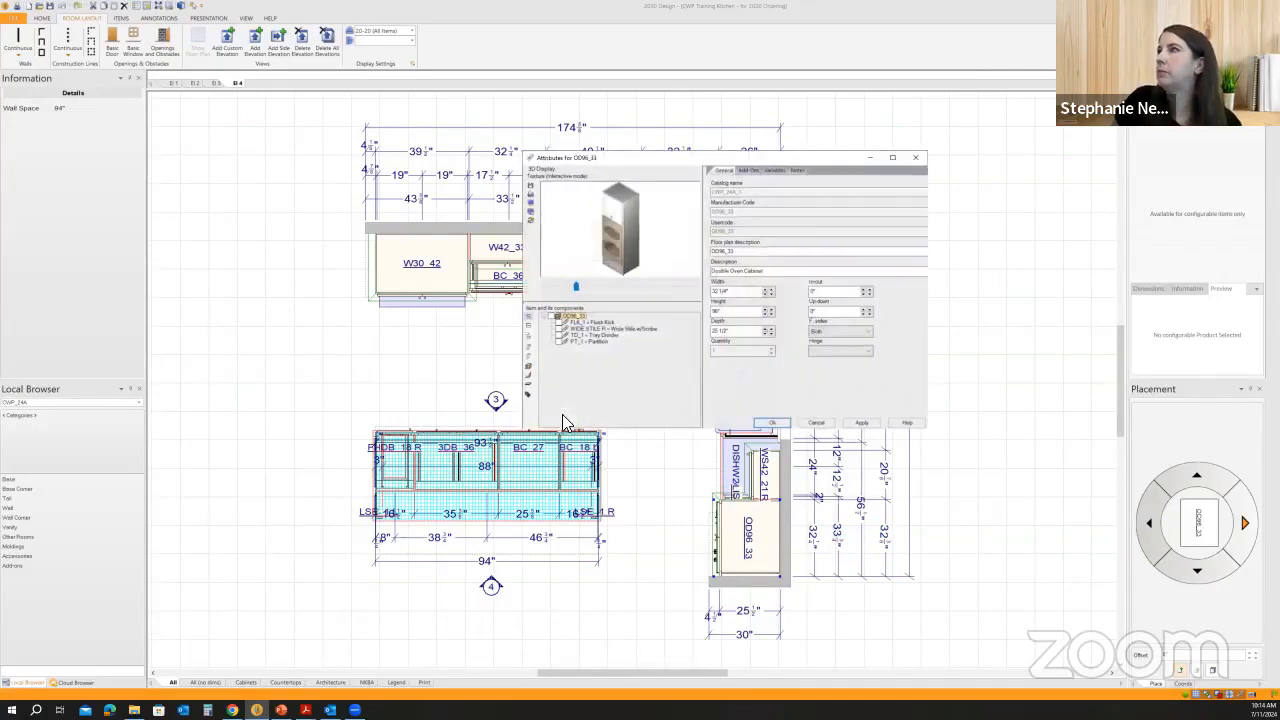
pyautogui.click(799, 171)
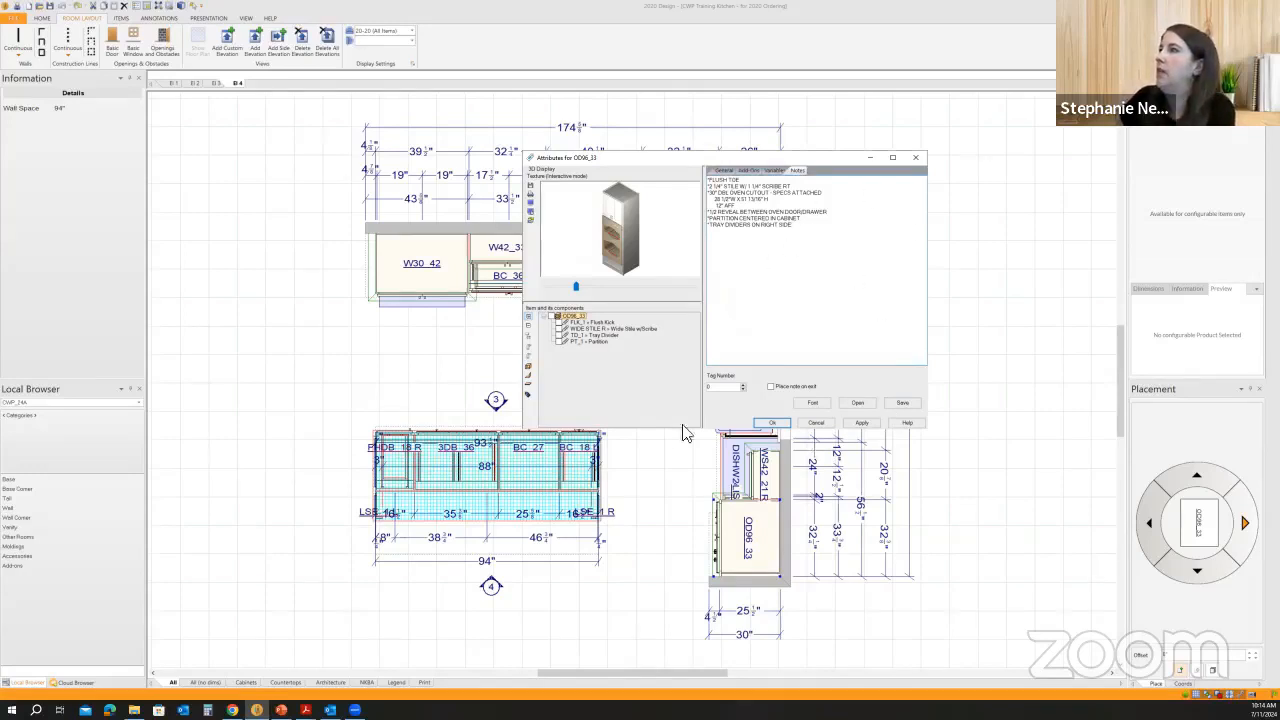
pyautogui.click(772, 423)
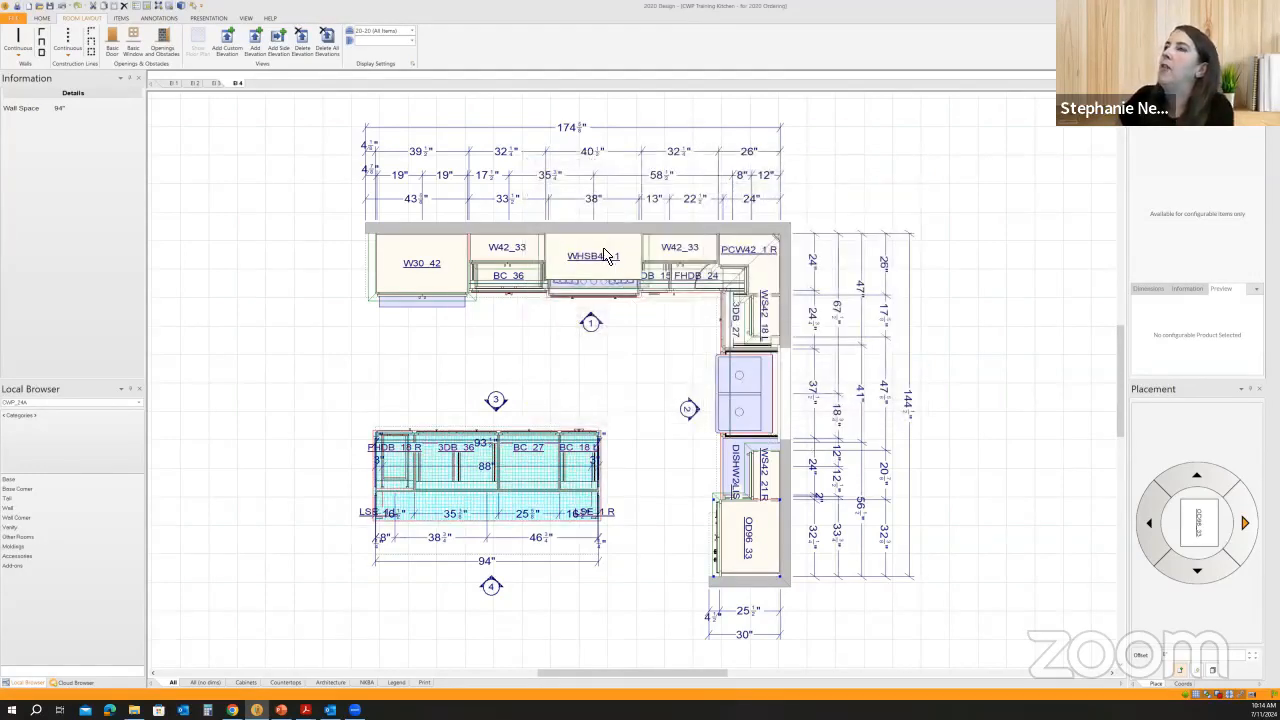
# Add a note beginning "PLEASE SEE CUSTOM" to the attributes of the WHSB42_1 wood hood above the cooktop.
pyautogui.click(605, 265)
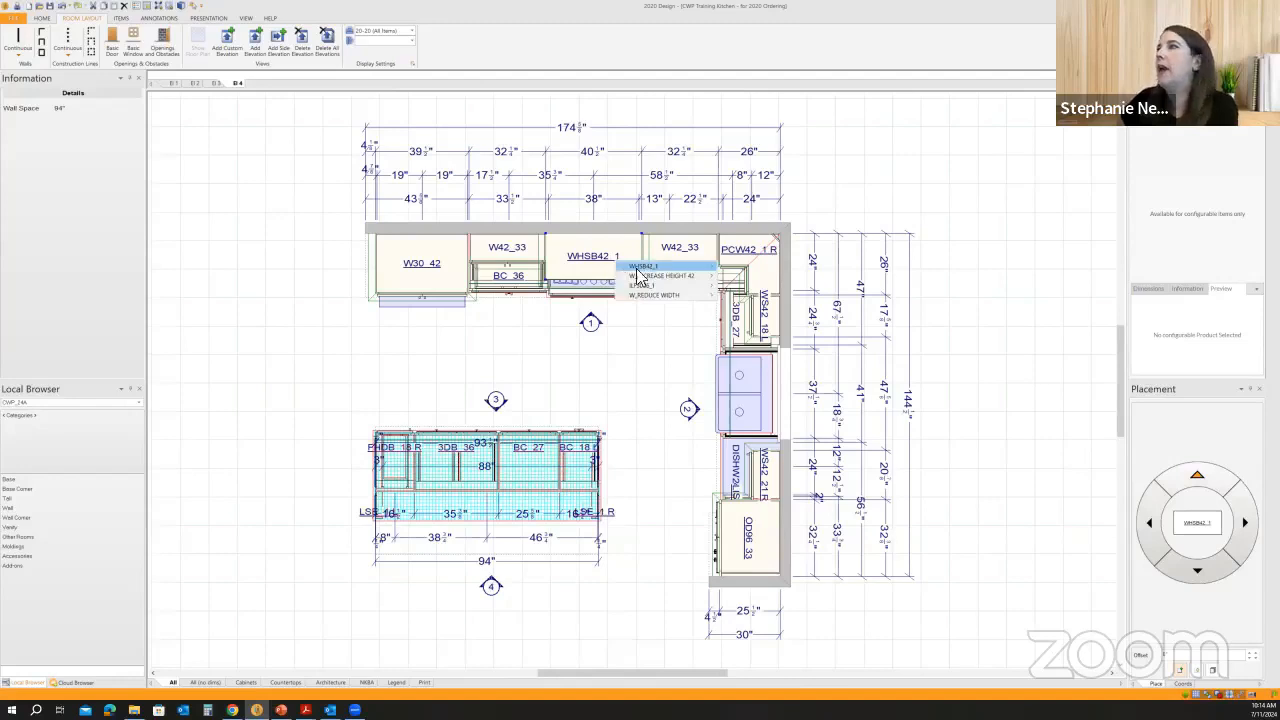
pyautogui.moveTo(665, 275)
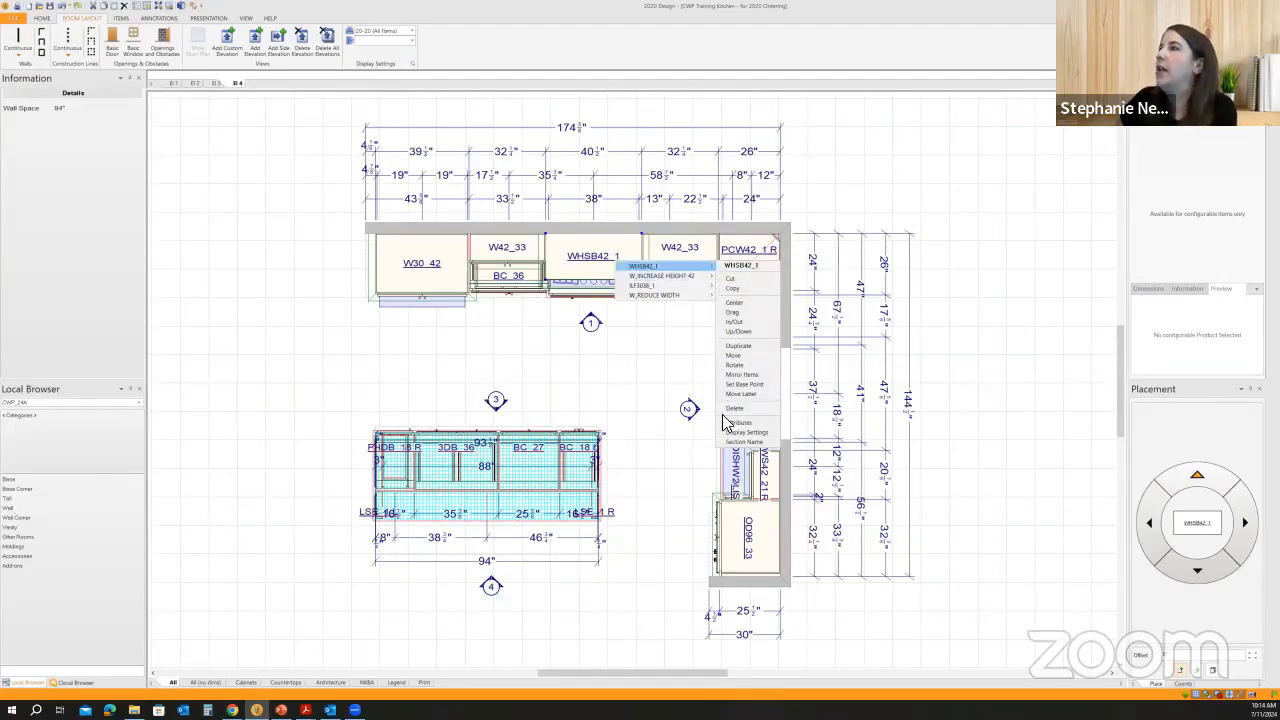
pyautogui.click(735, 422)
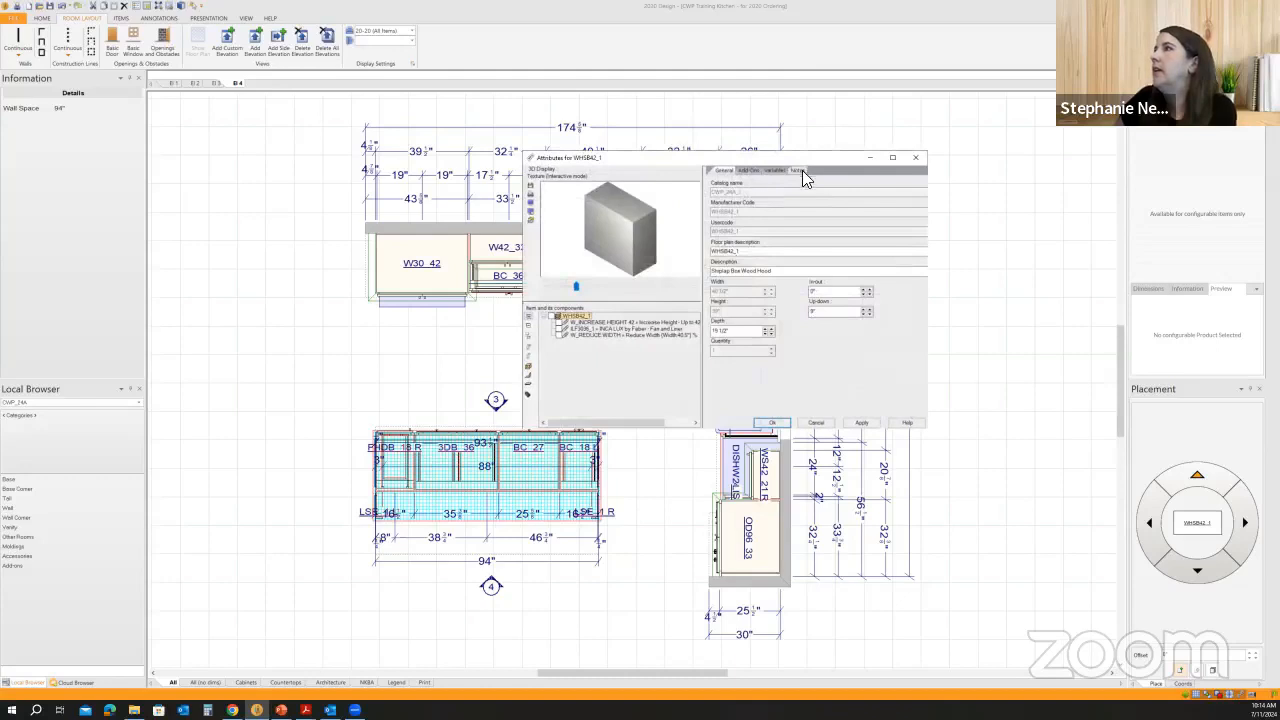
pyautogui.click(797, 170)
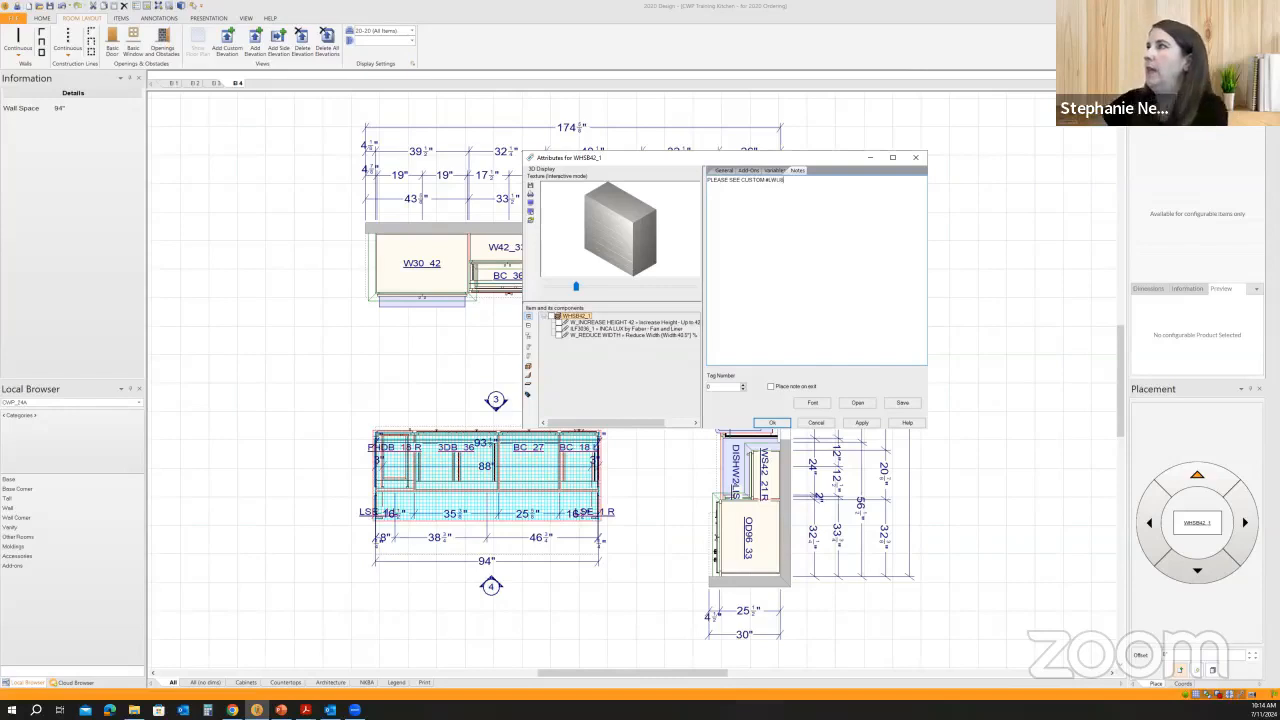
pyautogui.click(866, 424)
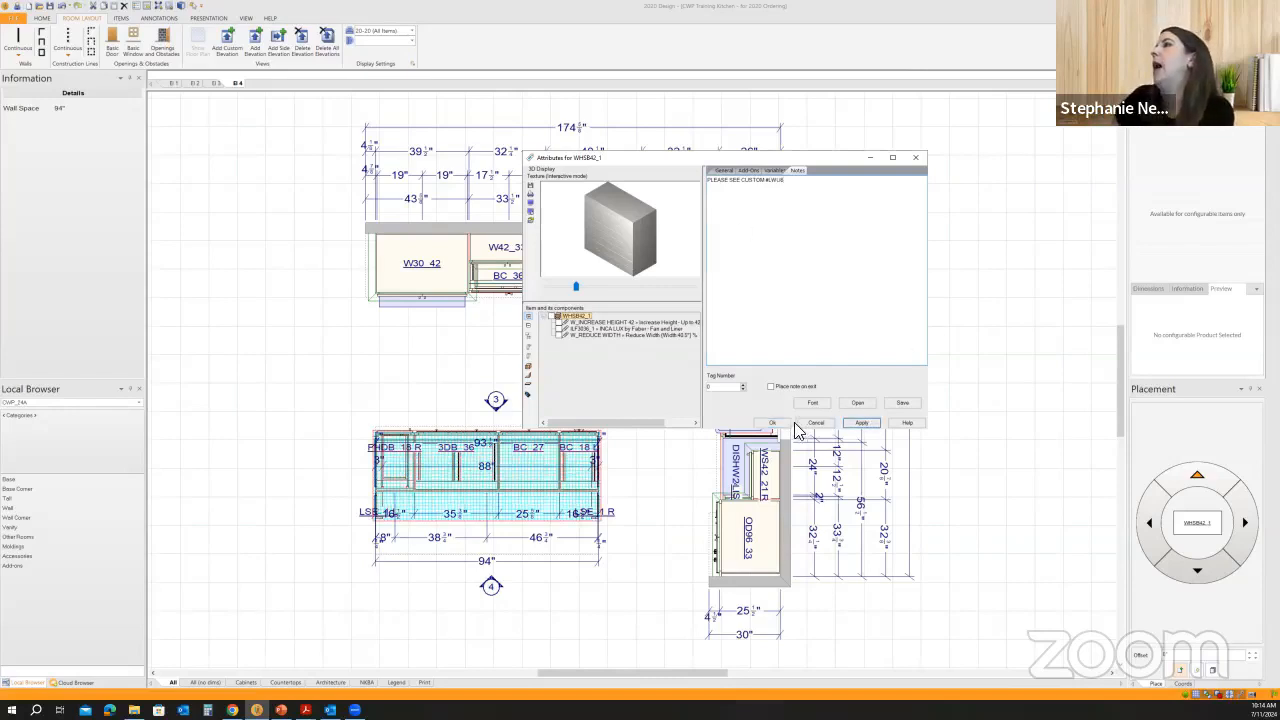
pyautogui.click(778, 424)
pyautogui.click(528, 368)
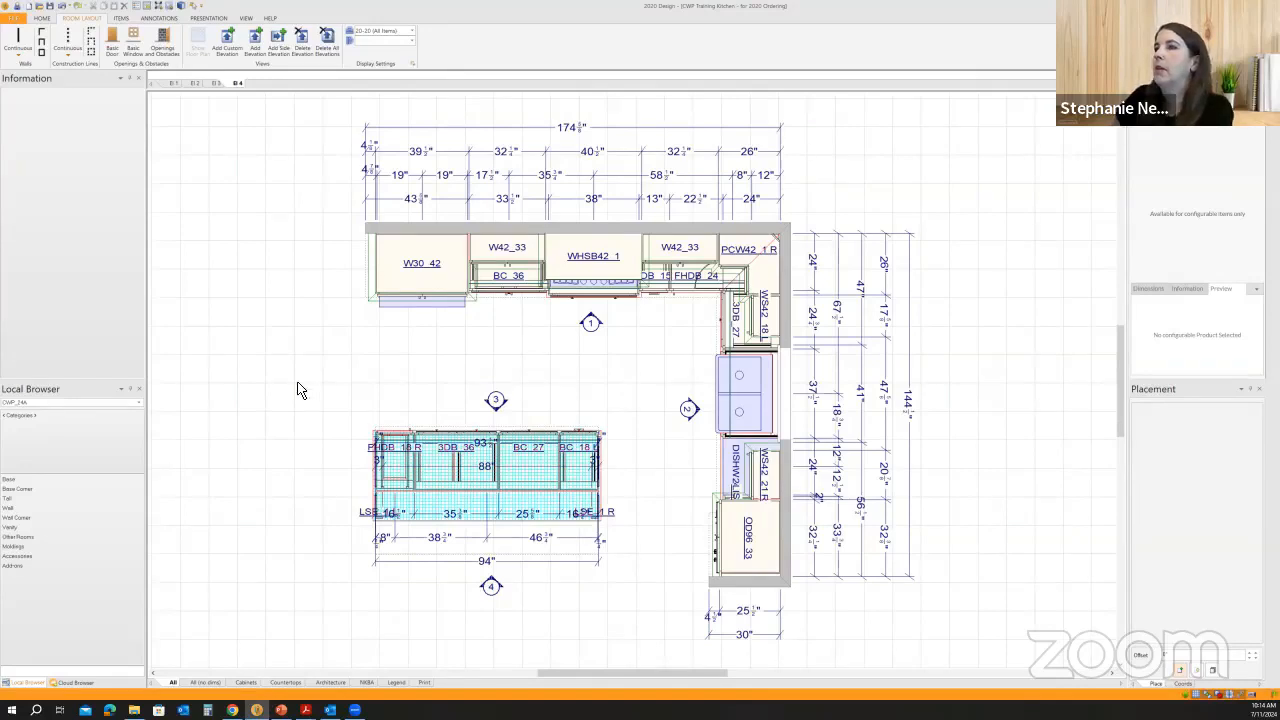
# Turn on the automatic legend in the display settings of the NKBA floor plan.
pyautogui.click(366, 684)
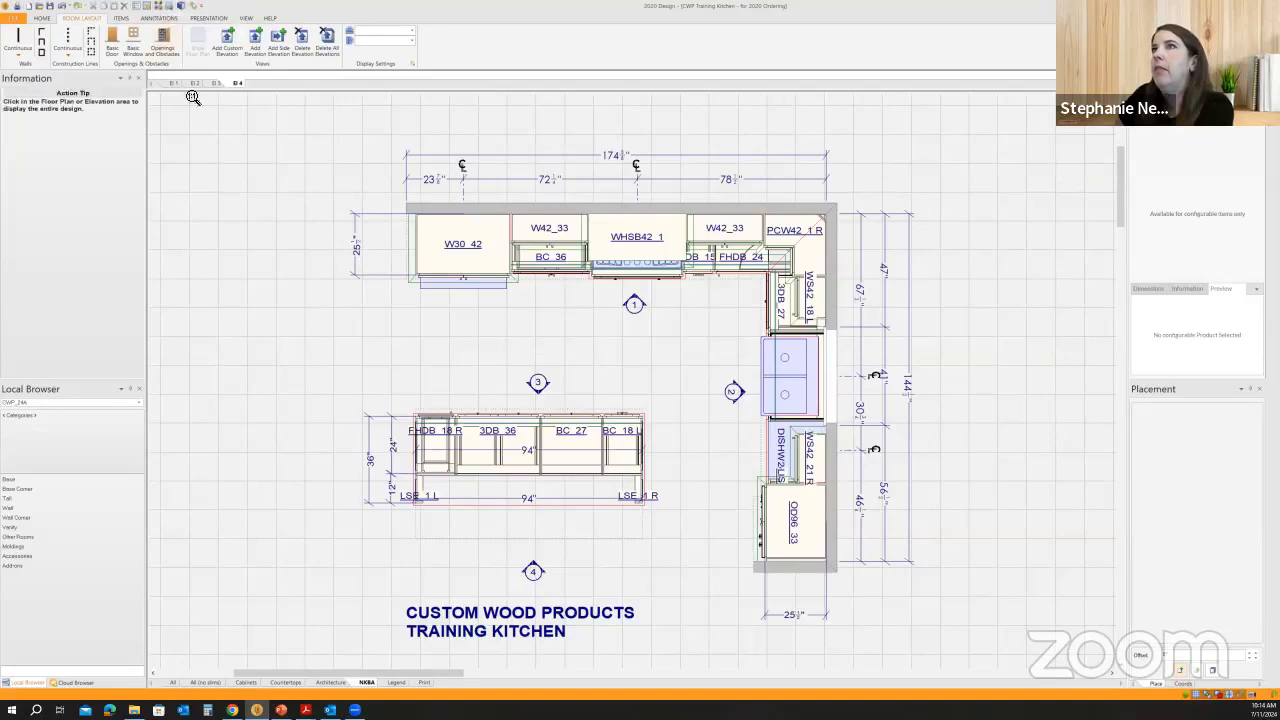
pyautogui.click(172, 683)
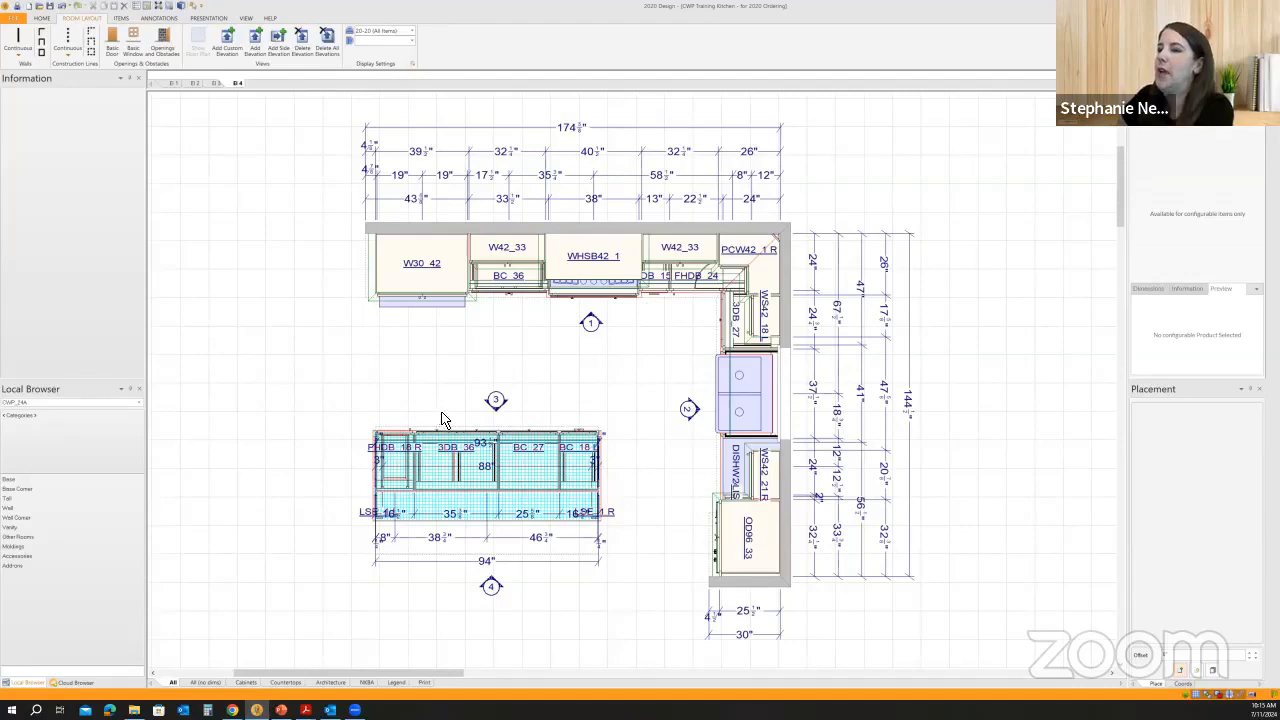
pyautogui.click(366, 683)
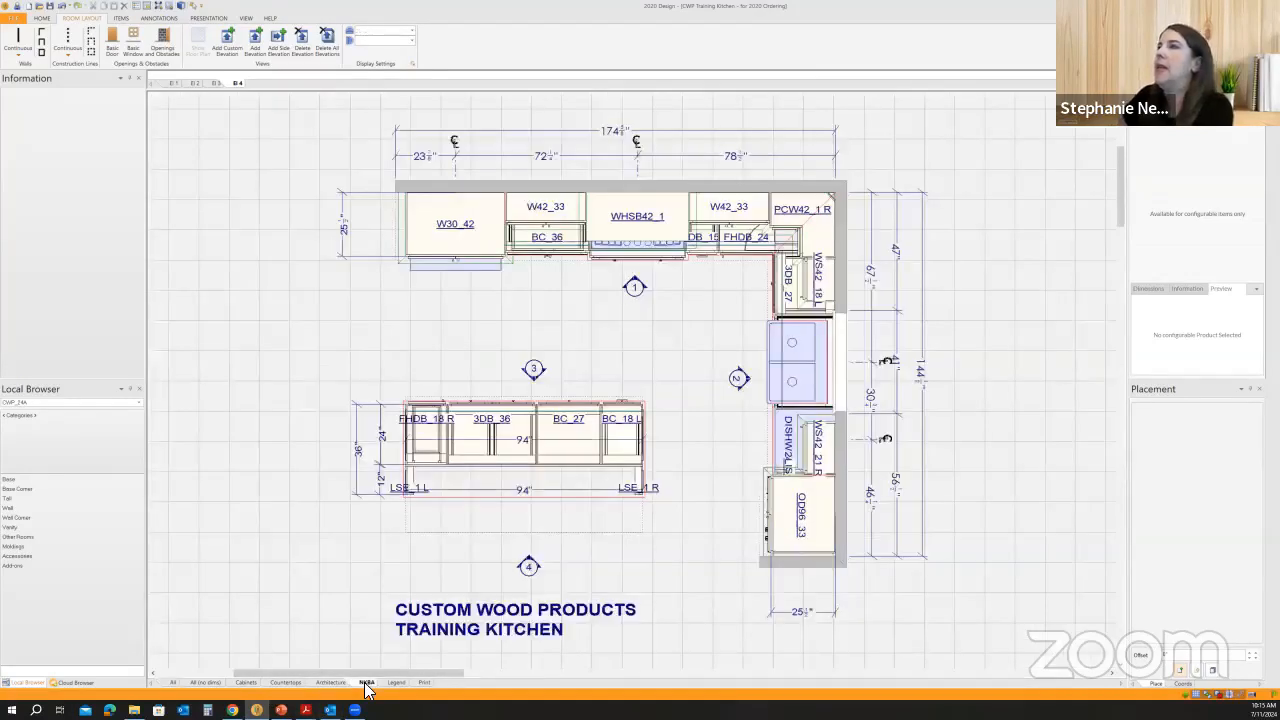
pyautogui.click(158, 7)
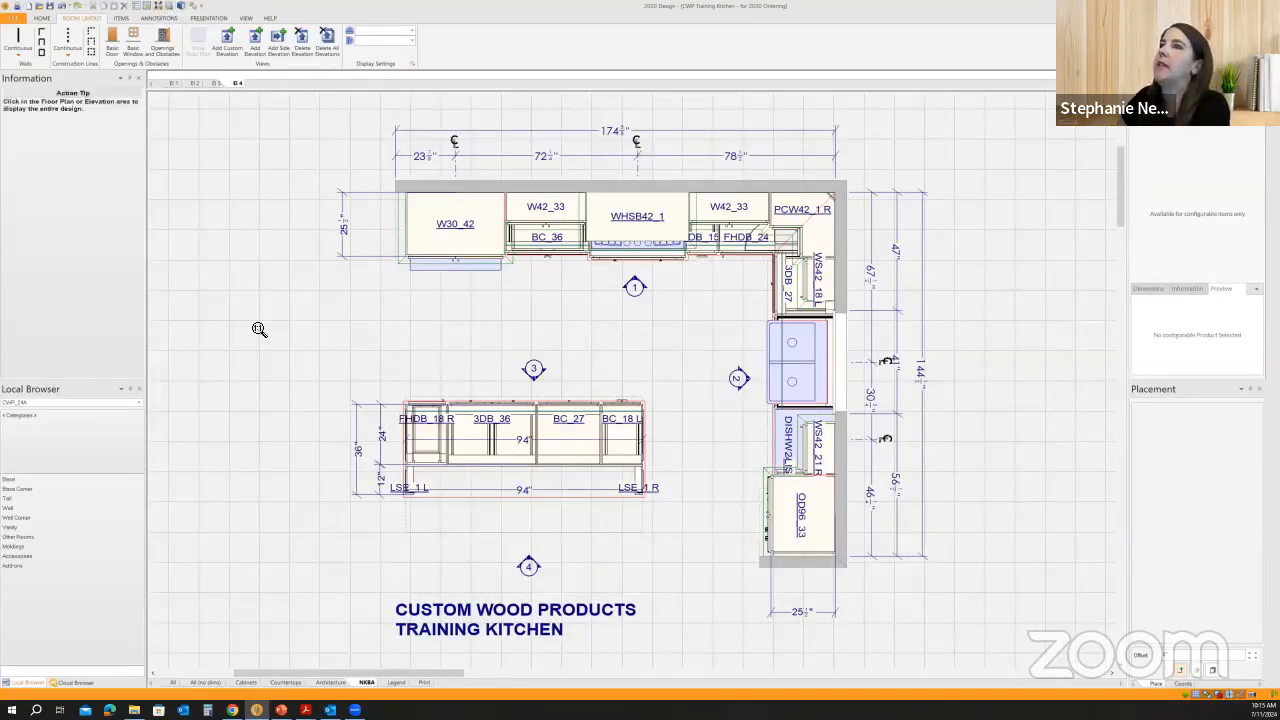
pyautogui.click(258, 317)
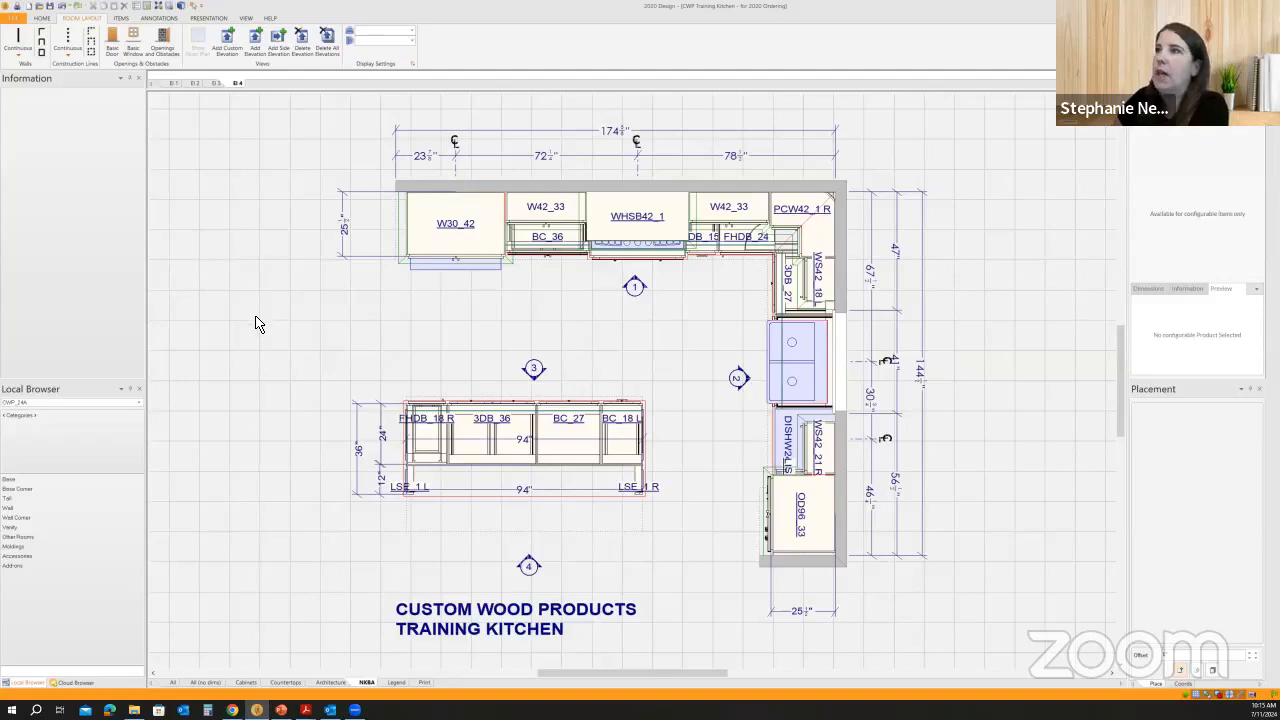
pyautogui.rightClick(225, 250)
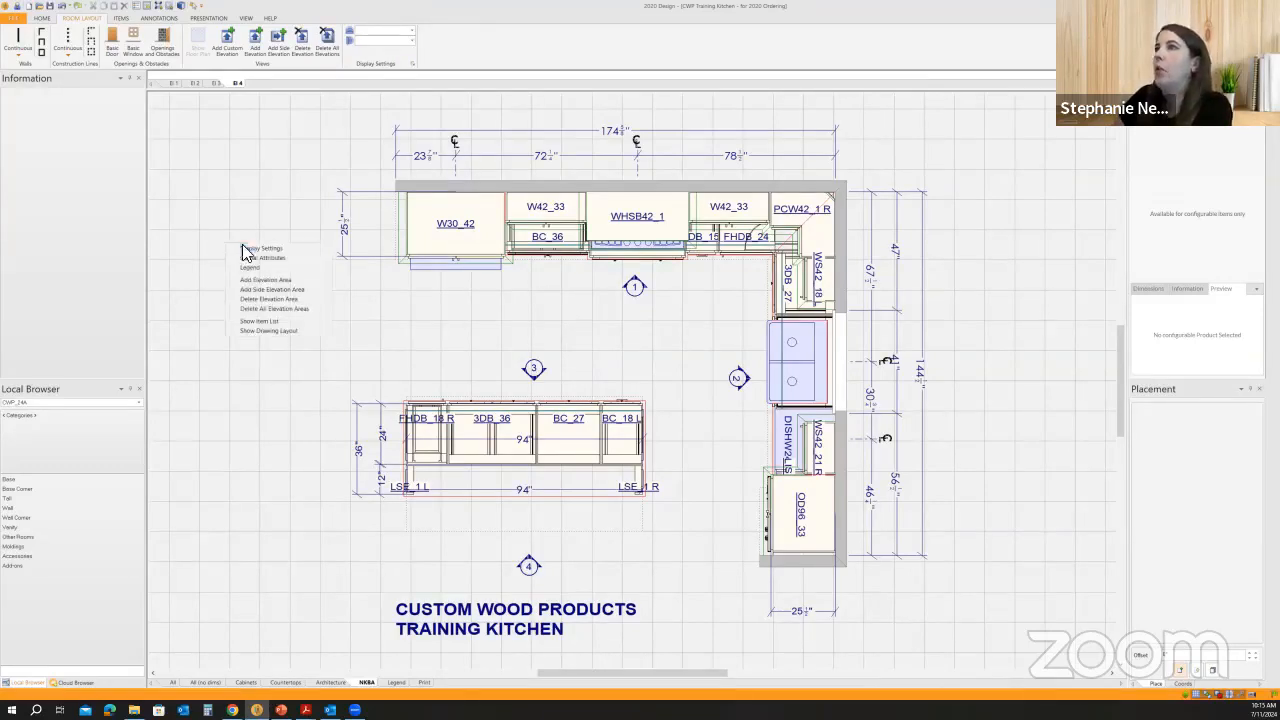
pyautogui.click(255, 268)
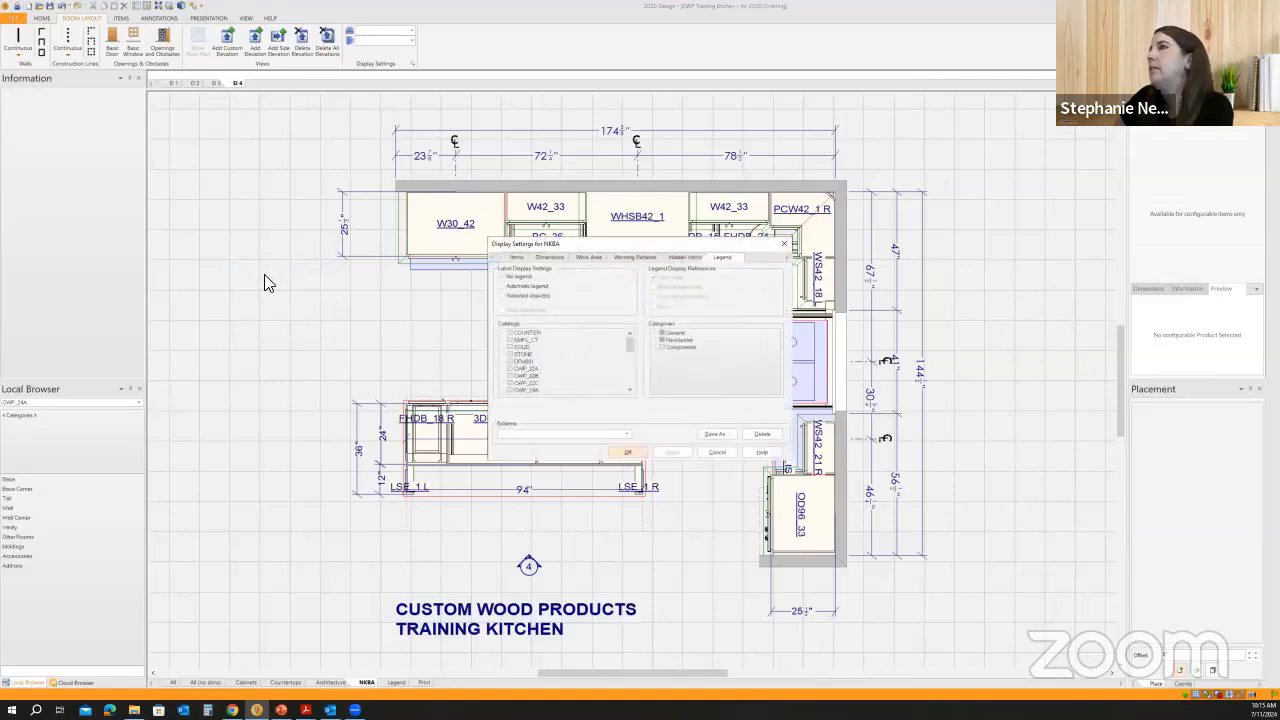
pyautogui.click(510, 286)
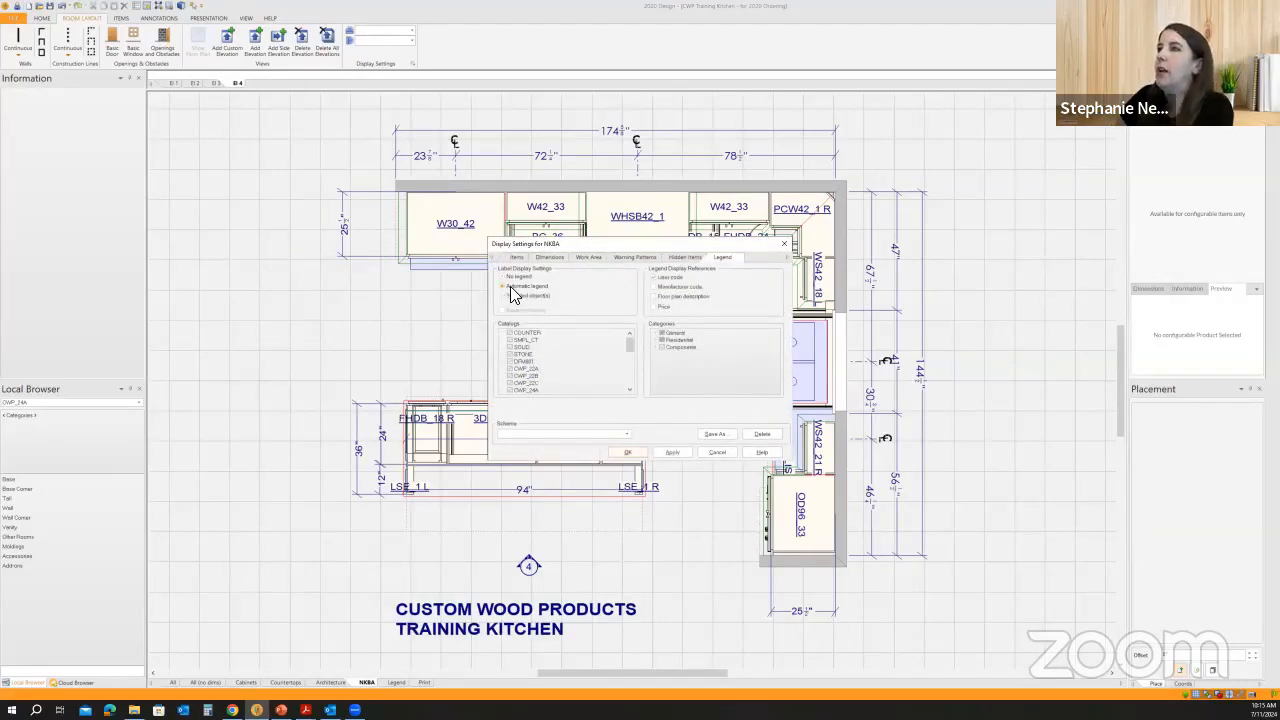
pyautogui.click(682, 452)
pyautogui.click(628, 452)
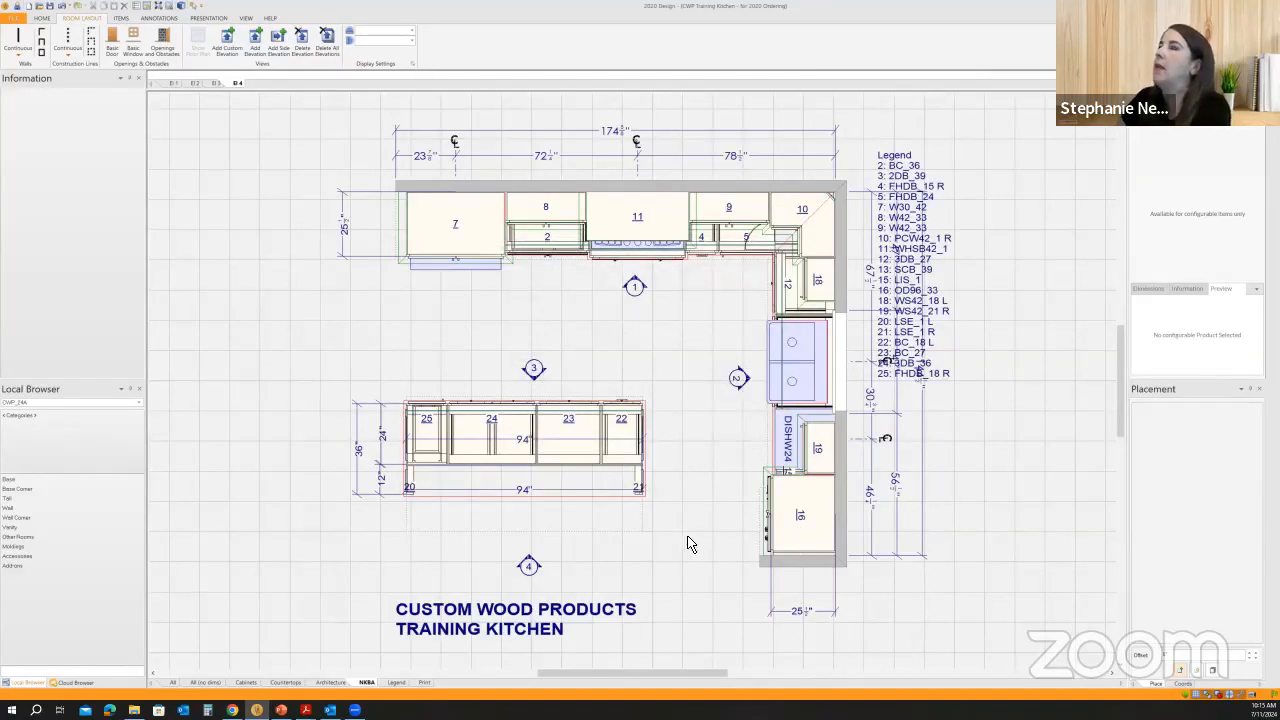
# Move the floor plan legend clear of the dimensions, to the right of the sink wall.
pyautogui.click(900, 168)
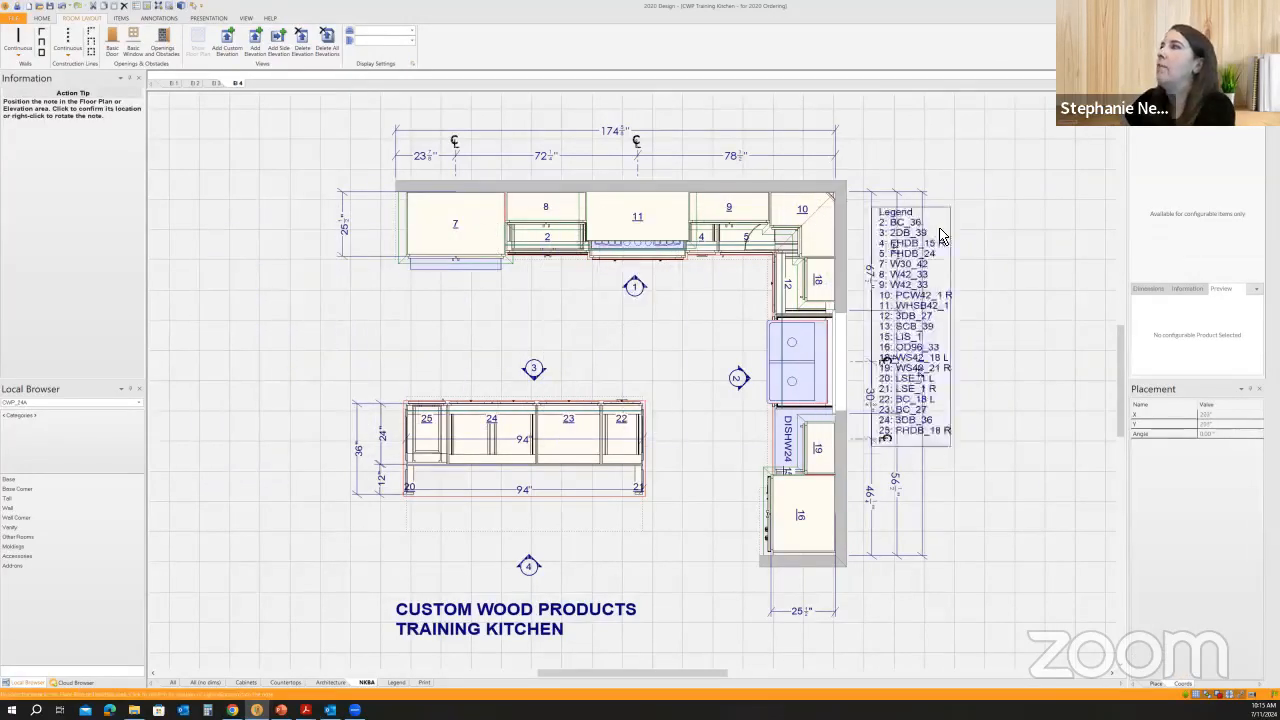
pyautogui.click(970, 228)
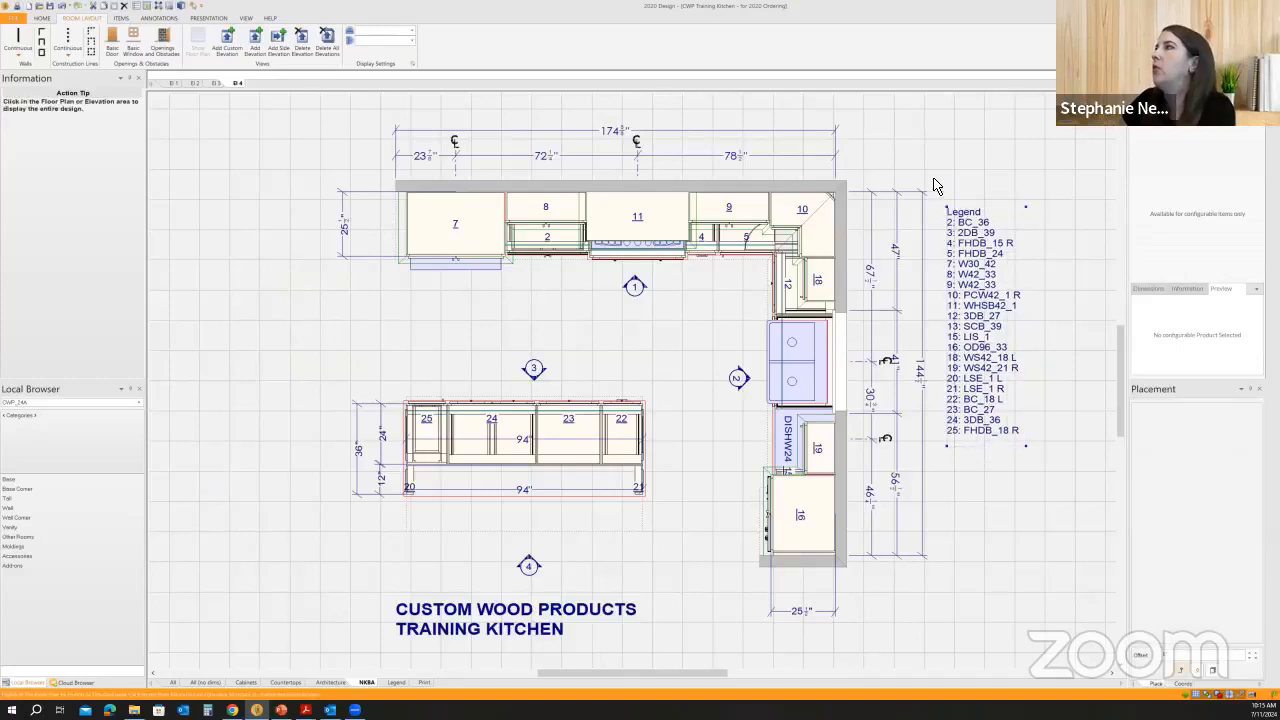
pyautogui.click(934, 186)
# Turn on the automatic legend for Elevation 1 and move it clear of the dimensions to the right of the cabinets.
pyautogui.moveTo(553, 95); pyautogui.dragTo(531, 528)
pyautogui.click(175, 528)
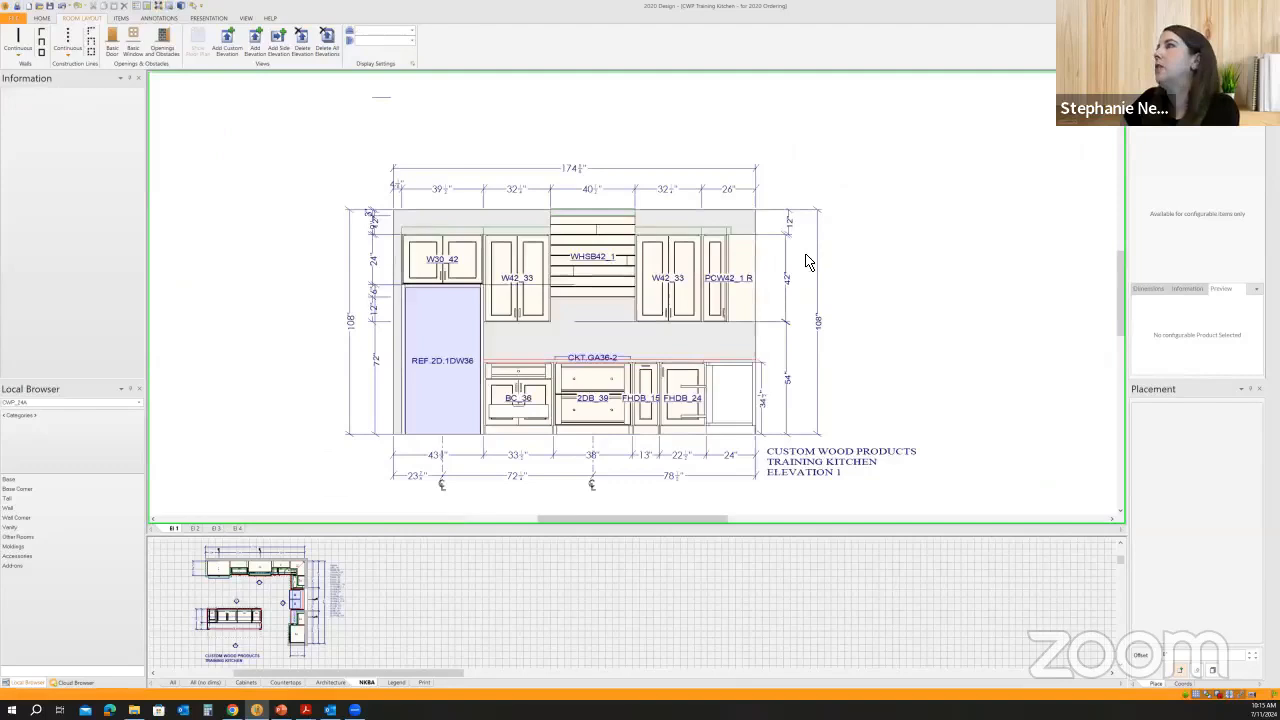
pyautogui.rightClick(947, 245)
pyautogui.click(978, 249)
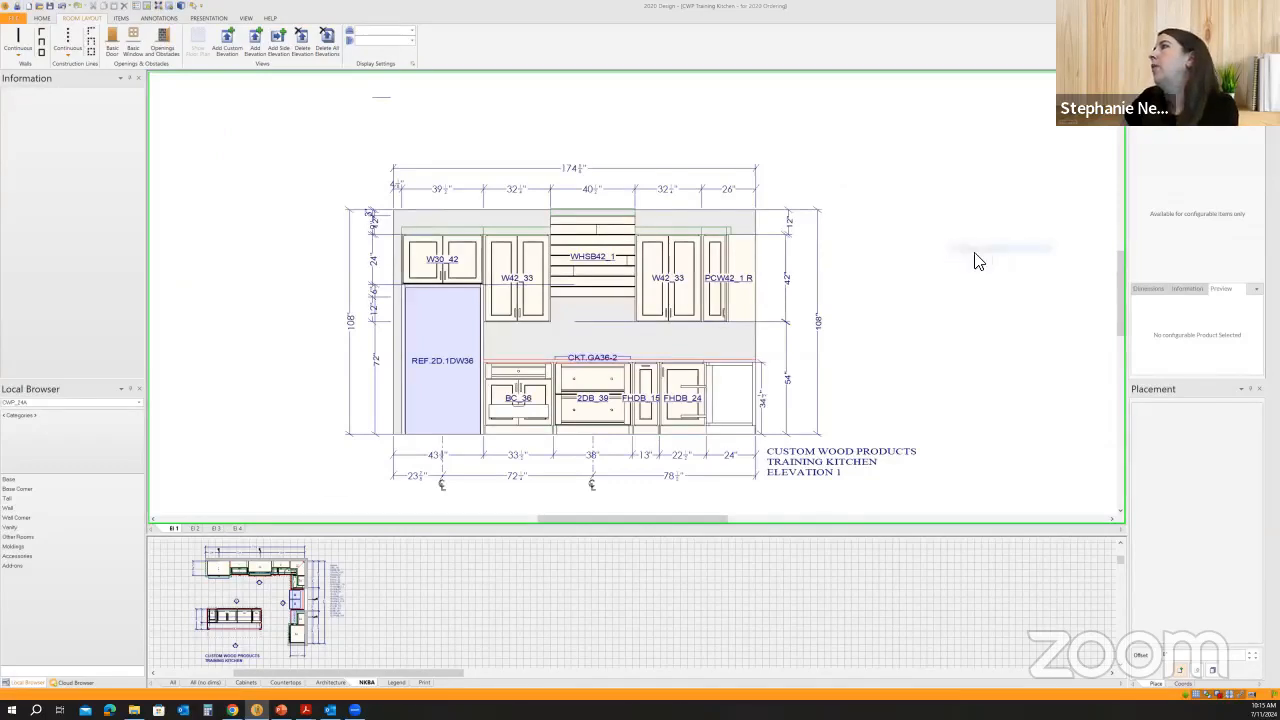
pyautogui.click(723, 260)
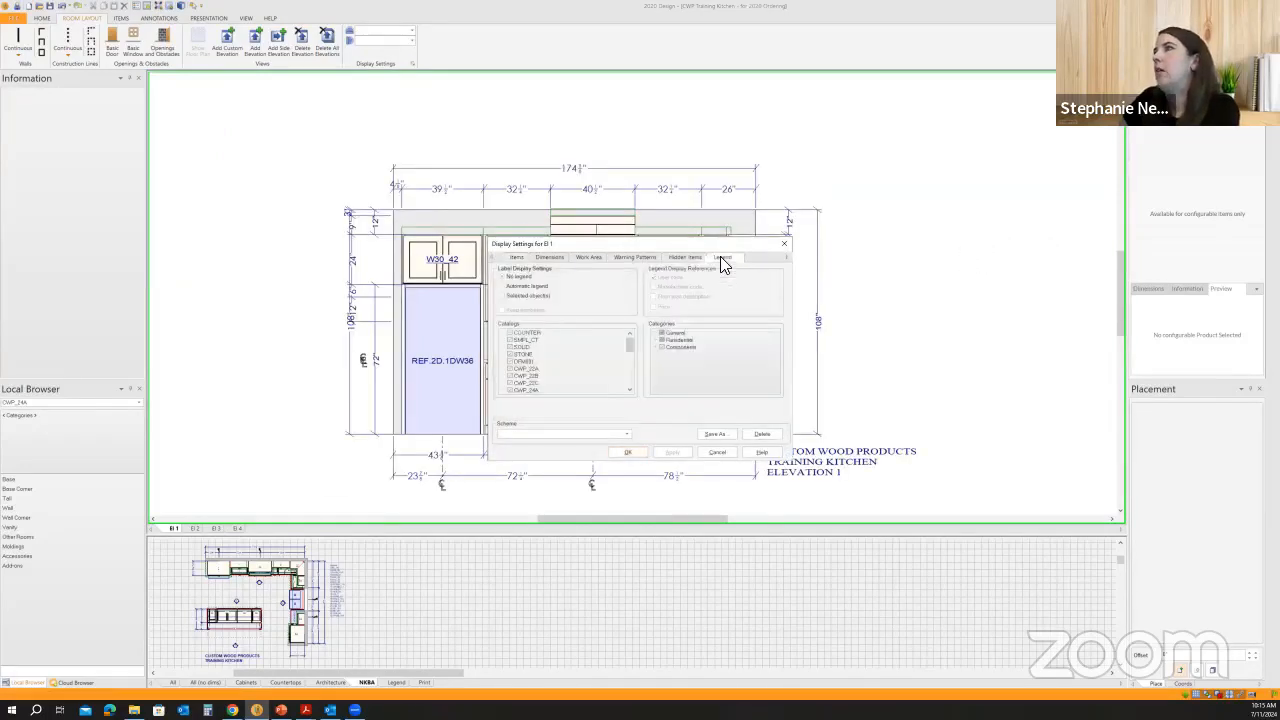
pyautogui.click(536, 287)
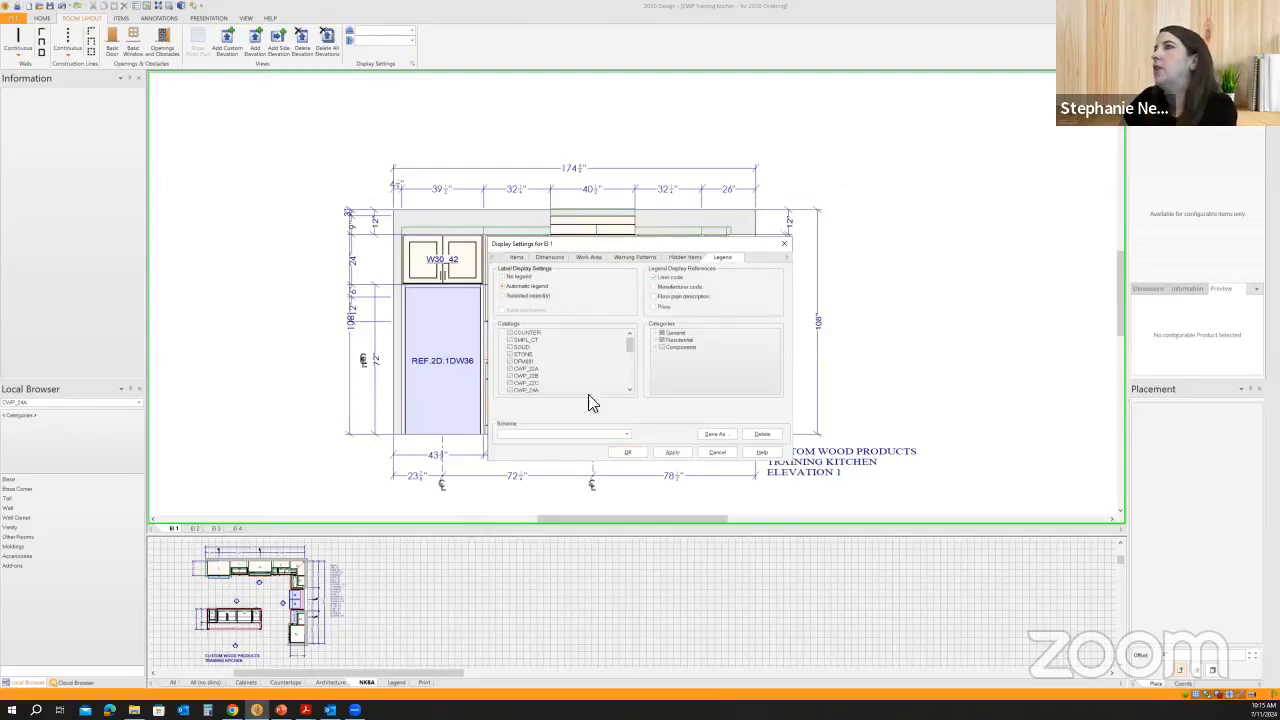
pyautogui.click(672, 453)
pyautogui.click(628, 452)
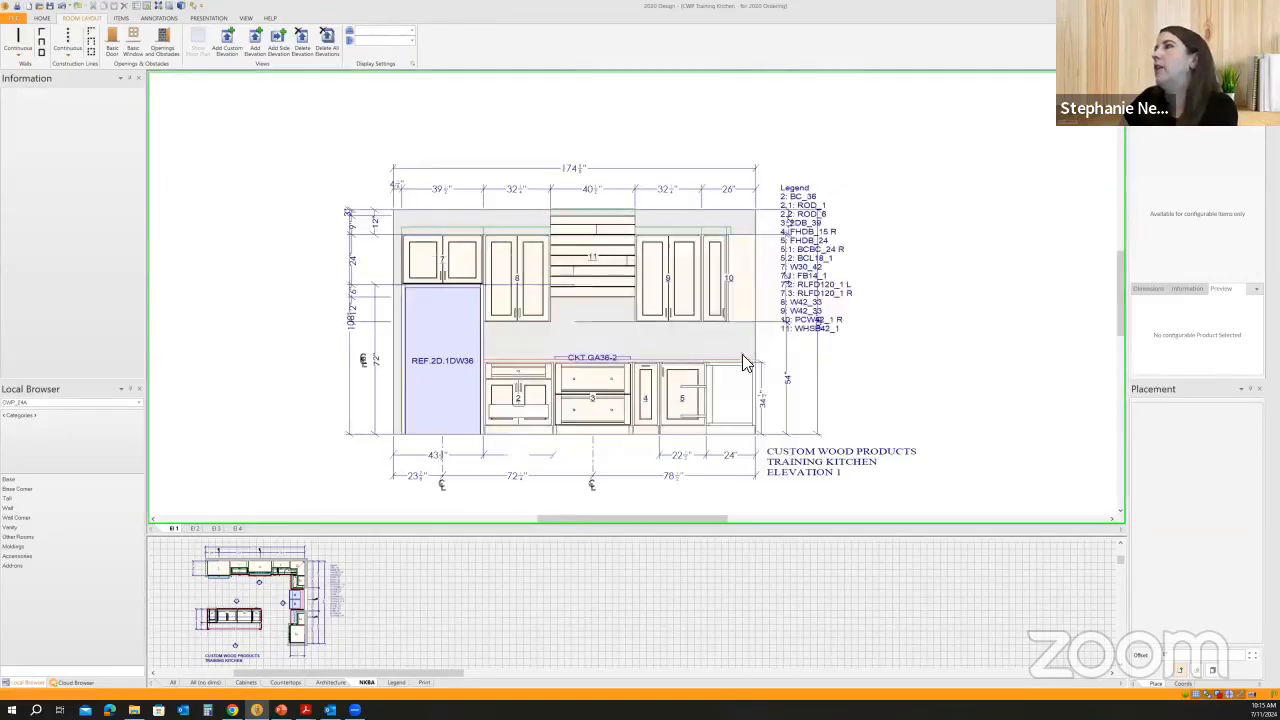
pyautogui.moveTo(802, 192); pyautogui.dragTo(863, 175)
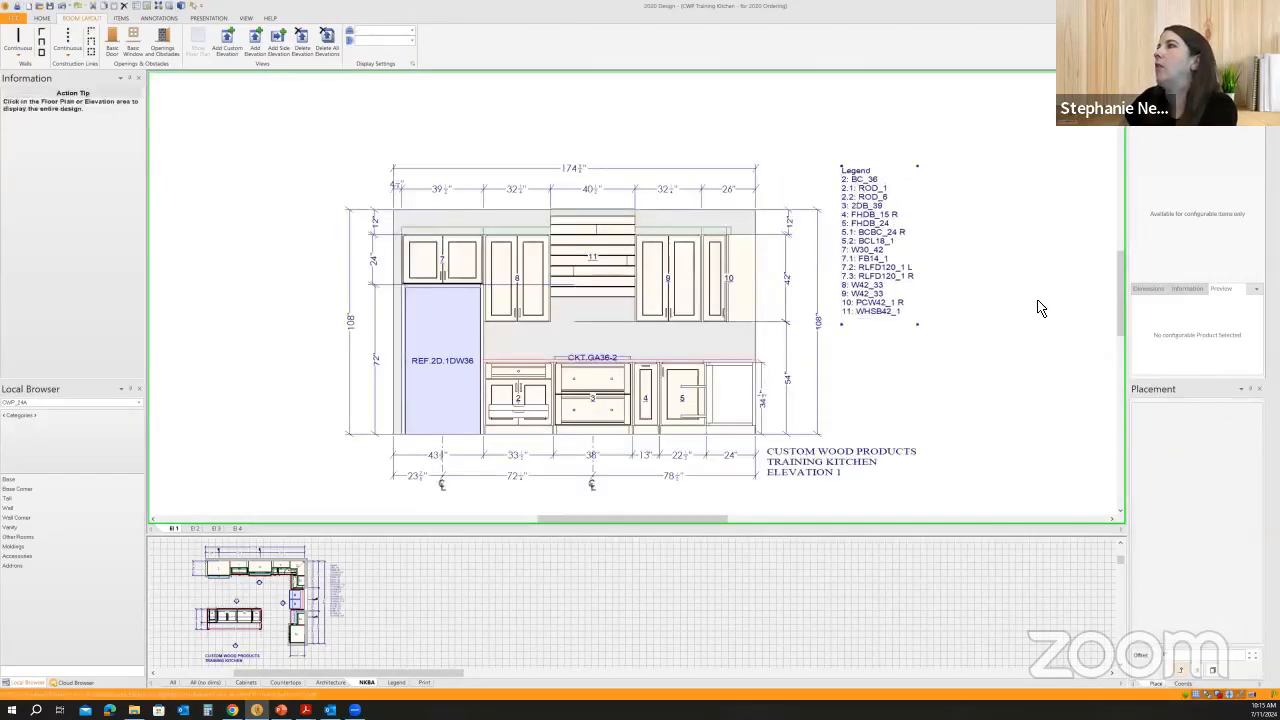
pyautogui.click(985, 328)
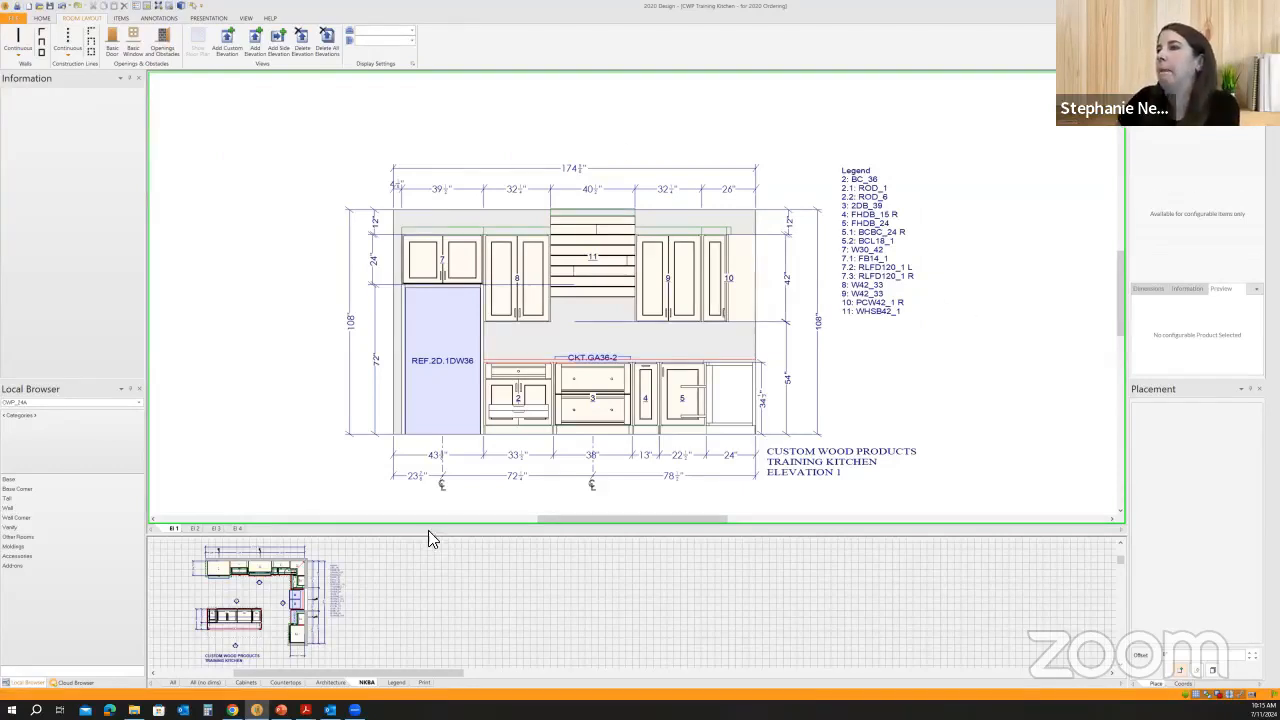
# Bring back the large floor plan and generate the Cabinet List report with its existing options.
pyautogui.moveTo(432, 536); pyautogui.dragTo(357, 146)
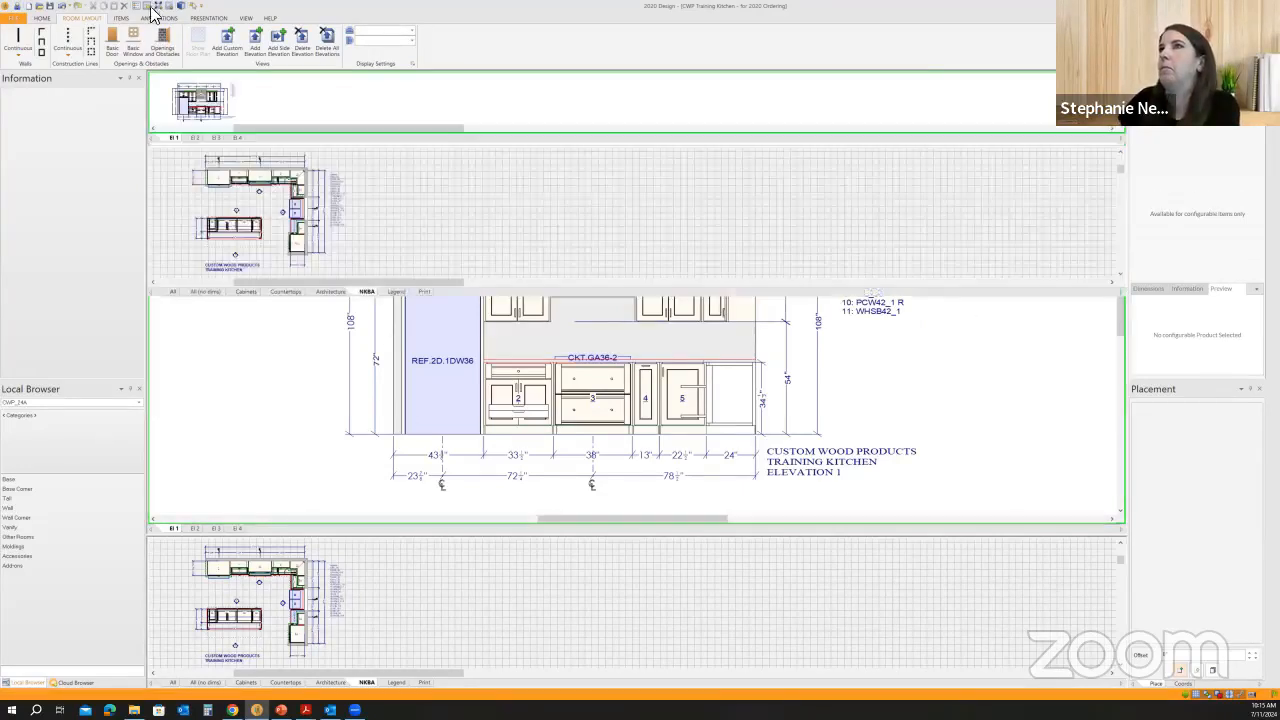
pyautogui.click(208, 18)
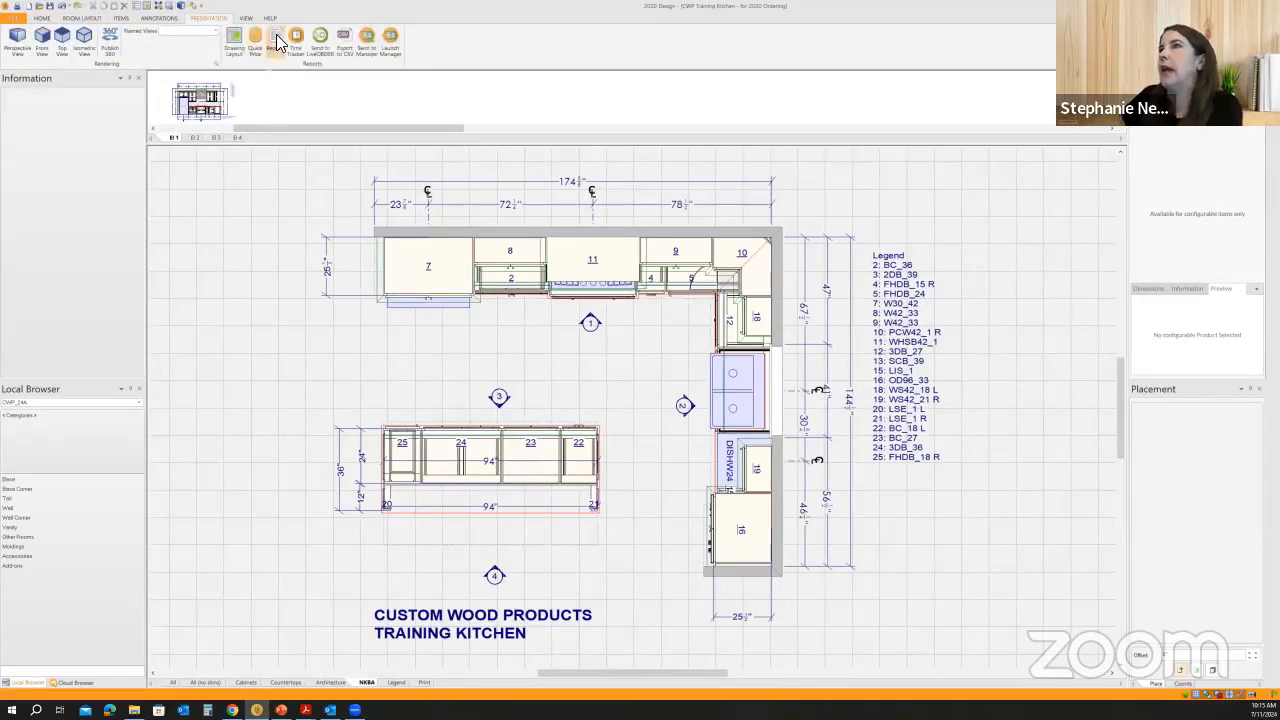
pyautogui.click(277, 40)
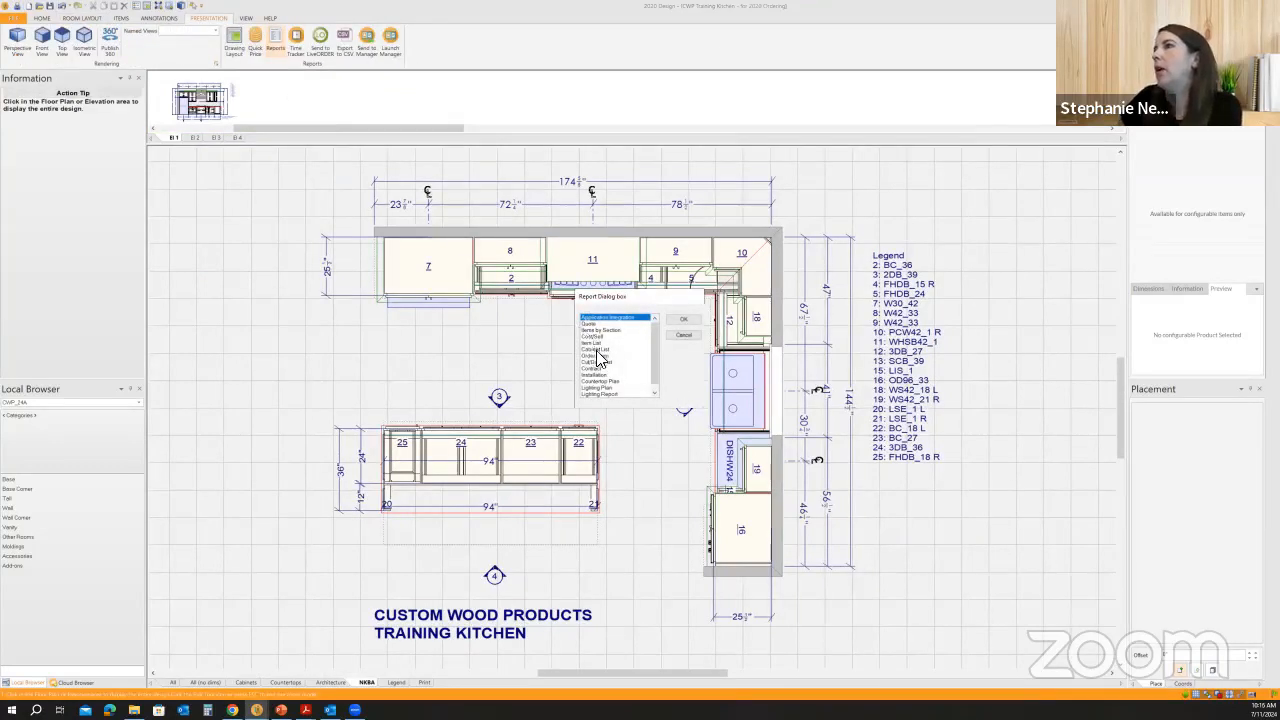
pyautogui.click(597, 349)
pyautogui.click(684, 320)
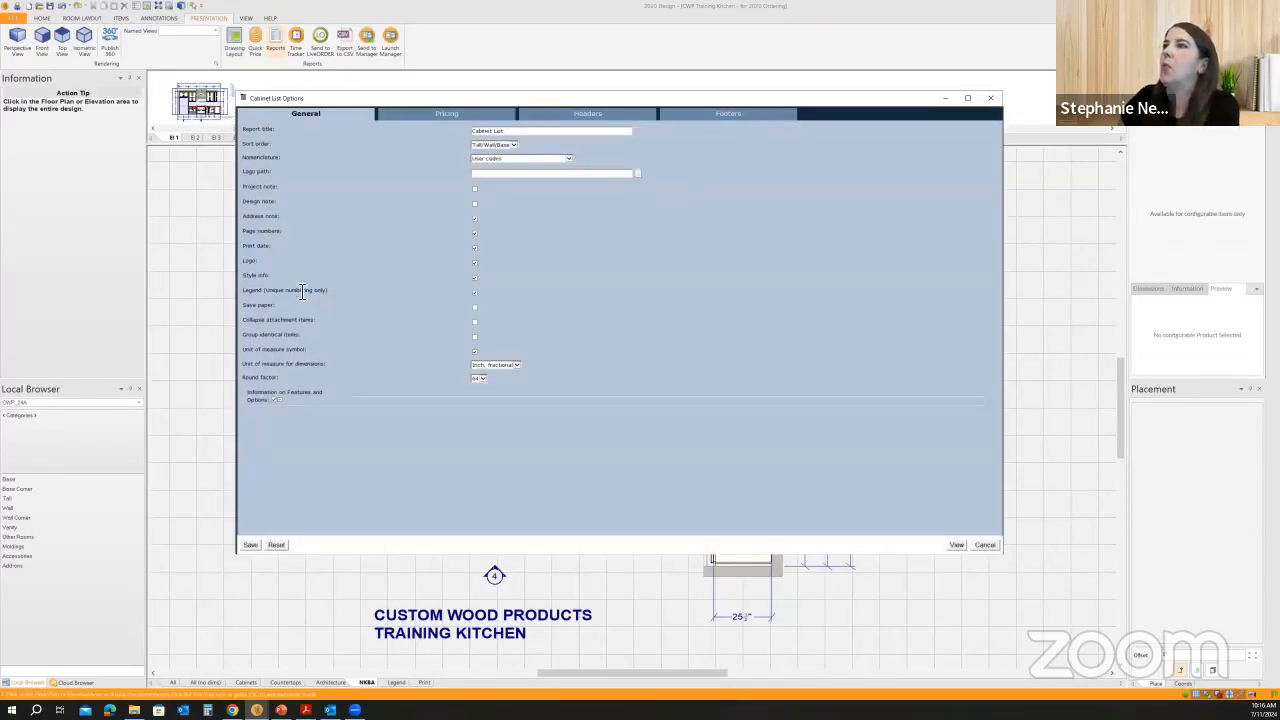
pyautogui.click(955, 544)
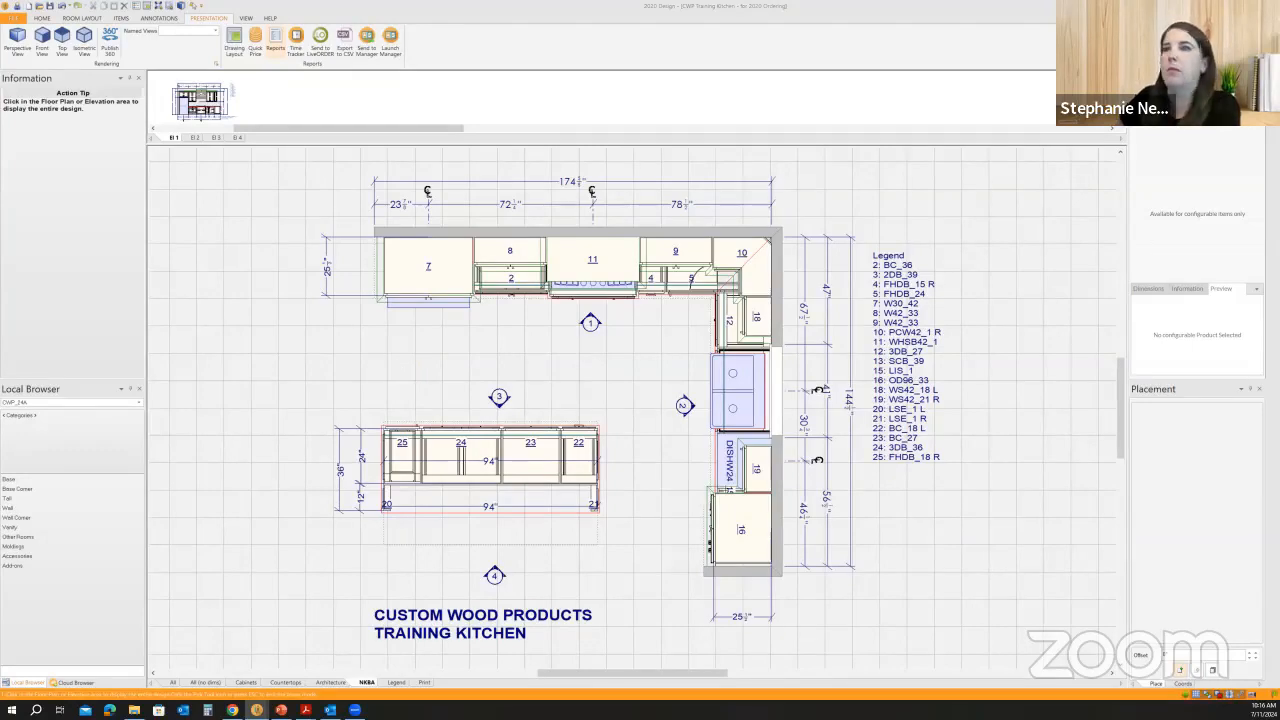
# Enlarge the Cabinet List report, review its cabinet entries and notes down to page 2, and close the report.
pyautogui.click(880, 178)
pyautogui.scroll(-3, 600, 500)
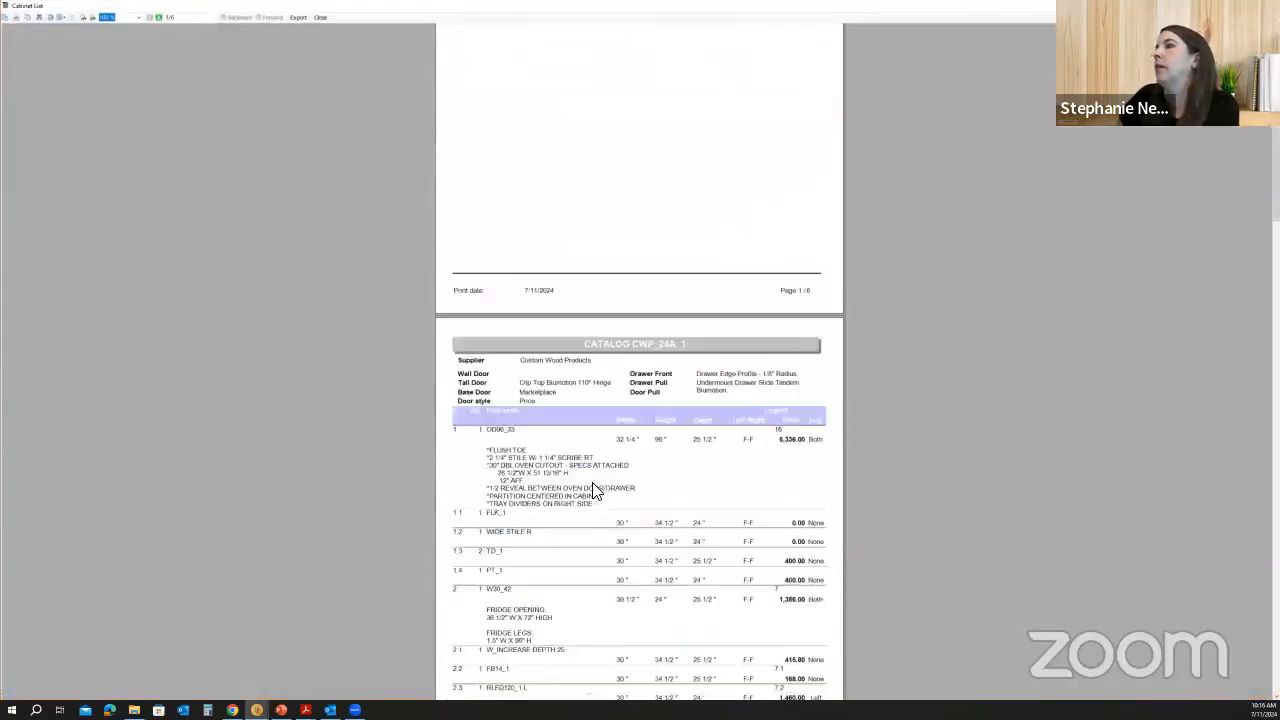
pyautogui.scroll(-3, 594, 488)
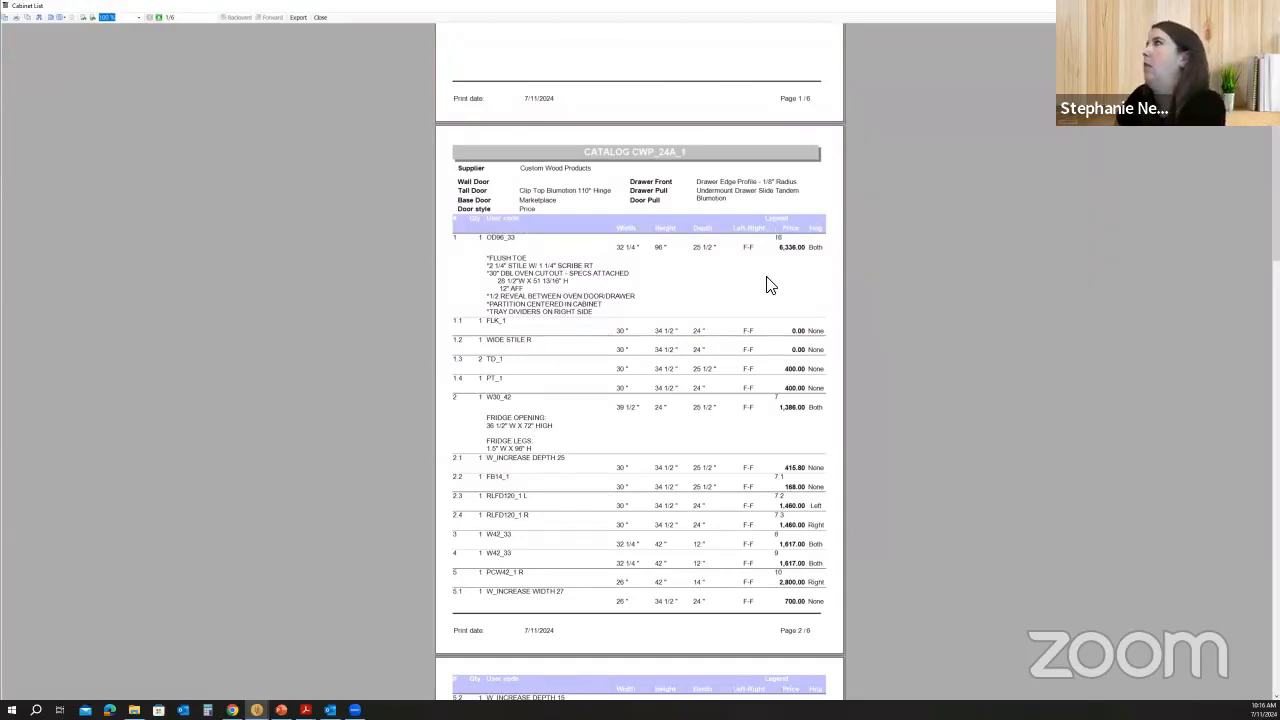
pyautogui.click(320, 17)
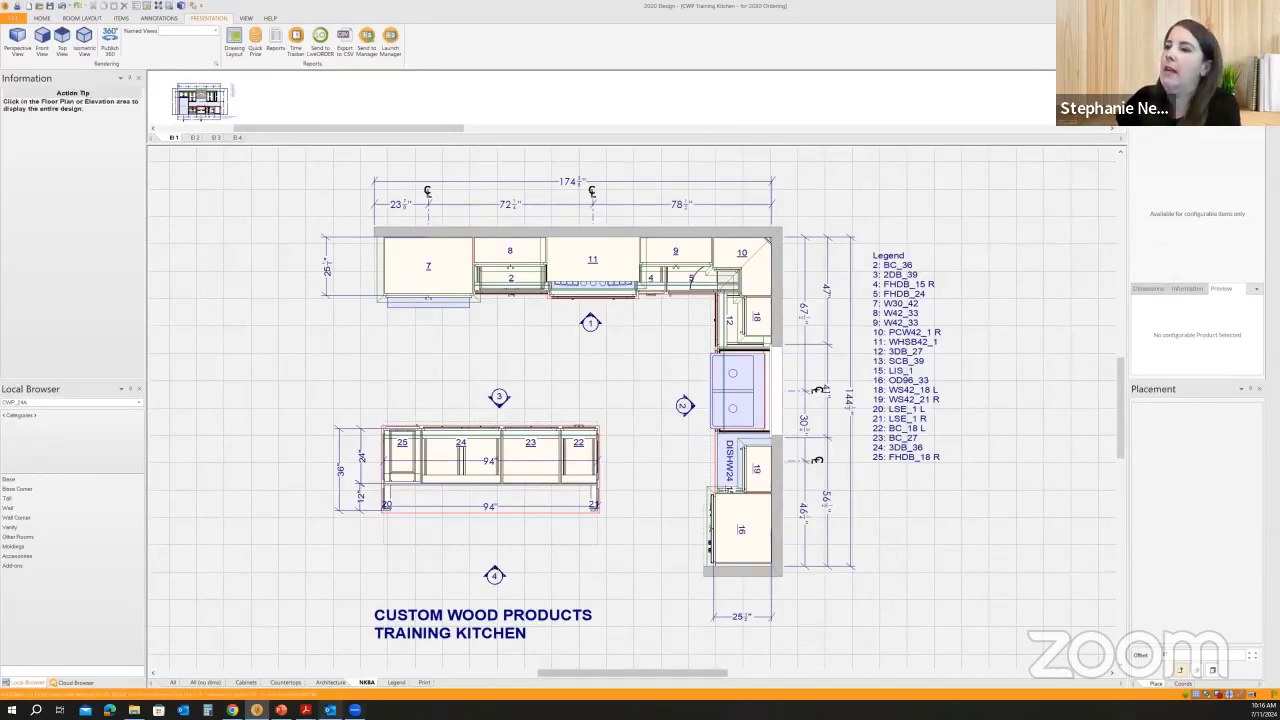
# Switch to the CWP Training 2020 Drawings PDF in Acrobat and review the floor plan and elevation pages with their legends.
pyautogui.moveTo(306, 710)
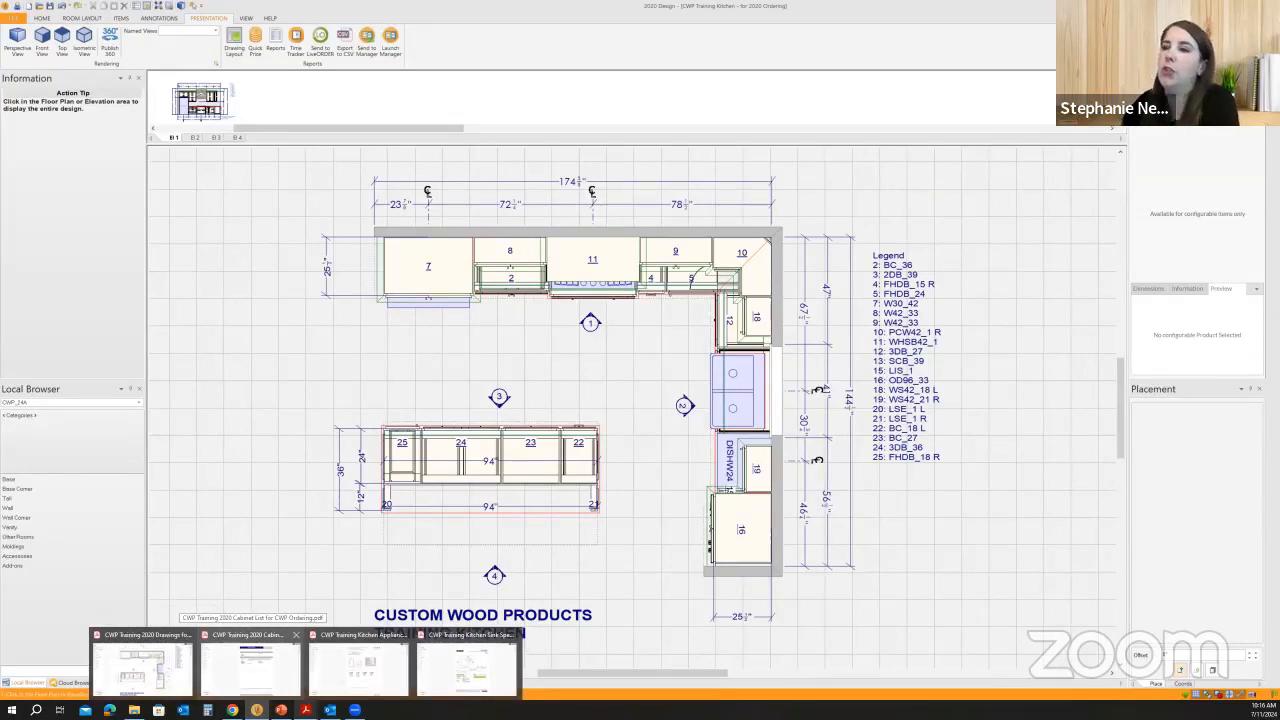
pyautogui.click(144, 680)
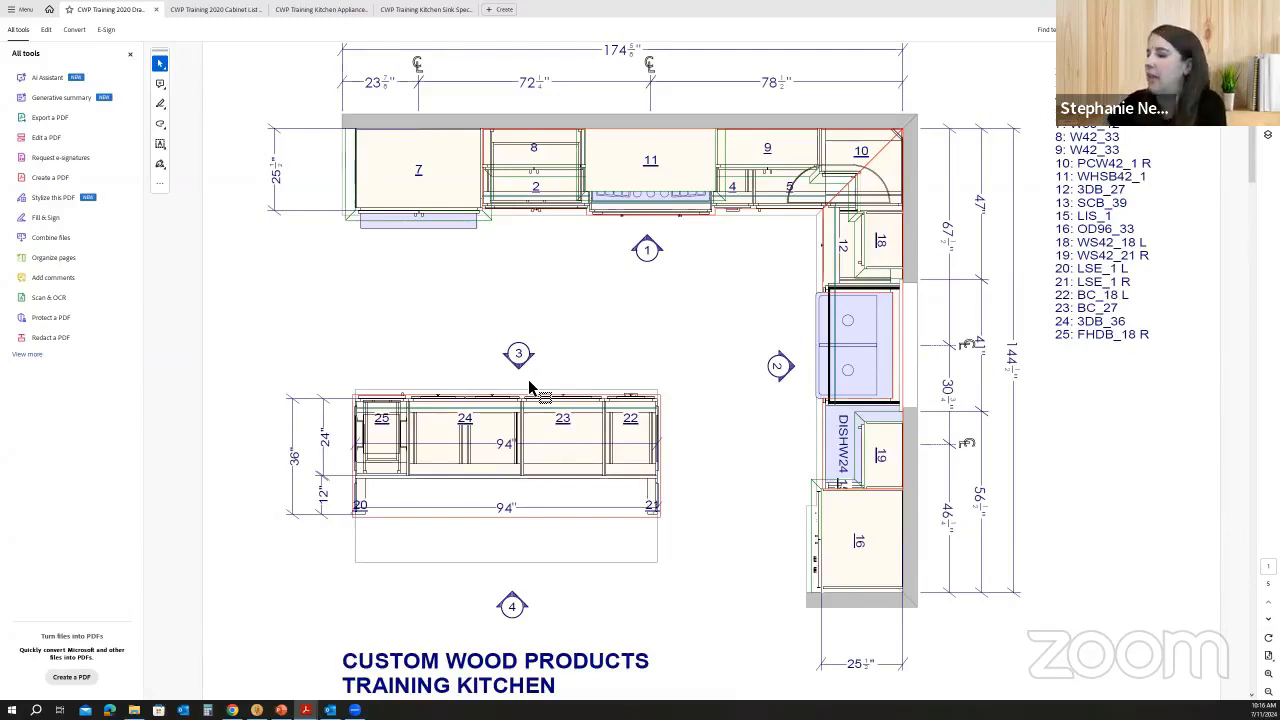
pyautogui.scroll(-2, 530, 382)
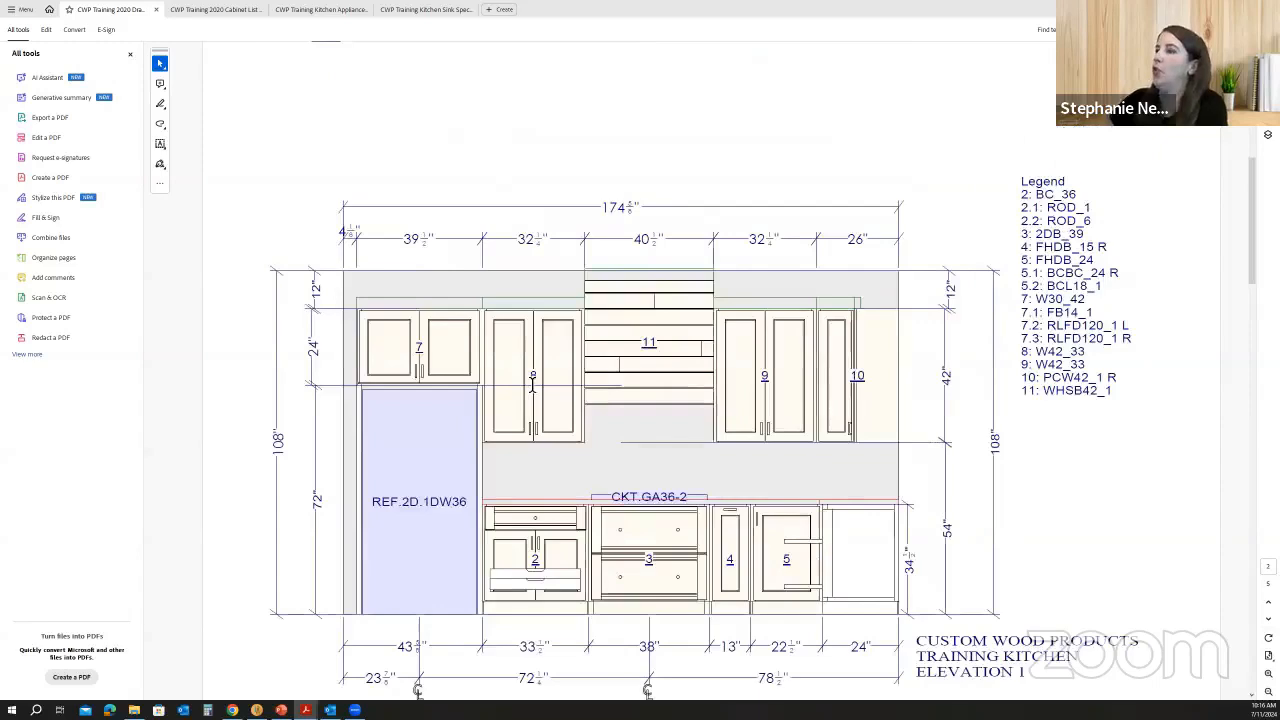
pyautogui.scroll(-2, 531, 386)
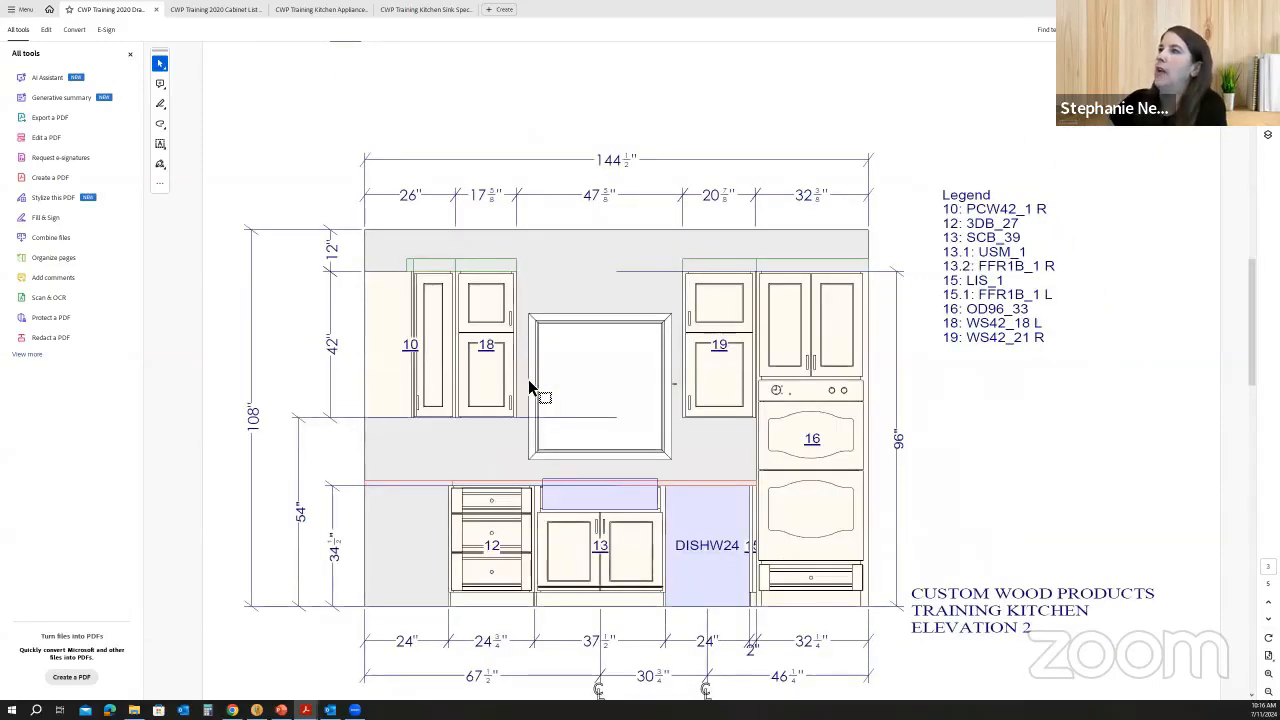
pyautogui.scroll(-4, 530, 384)
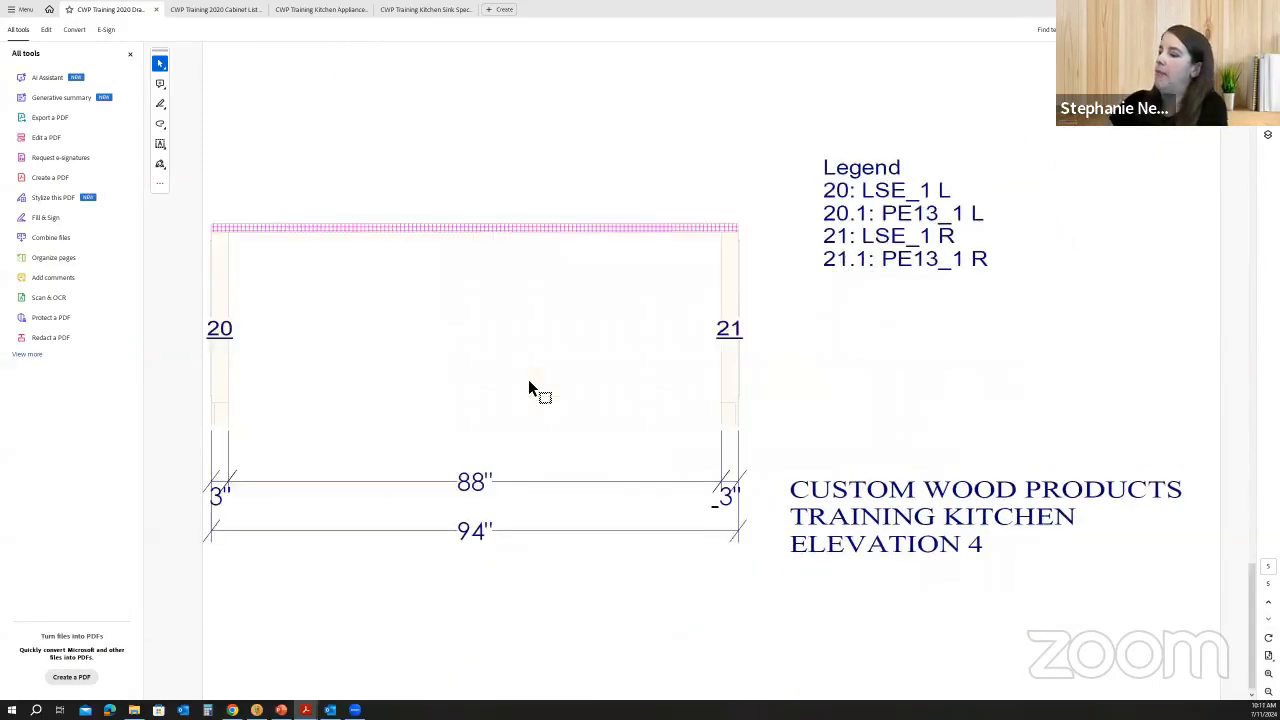
pyautogui.scroll(8, 529, 382)
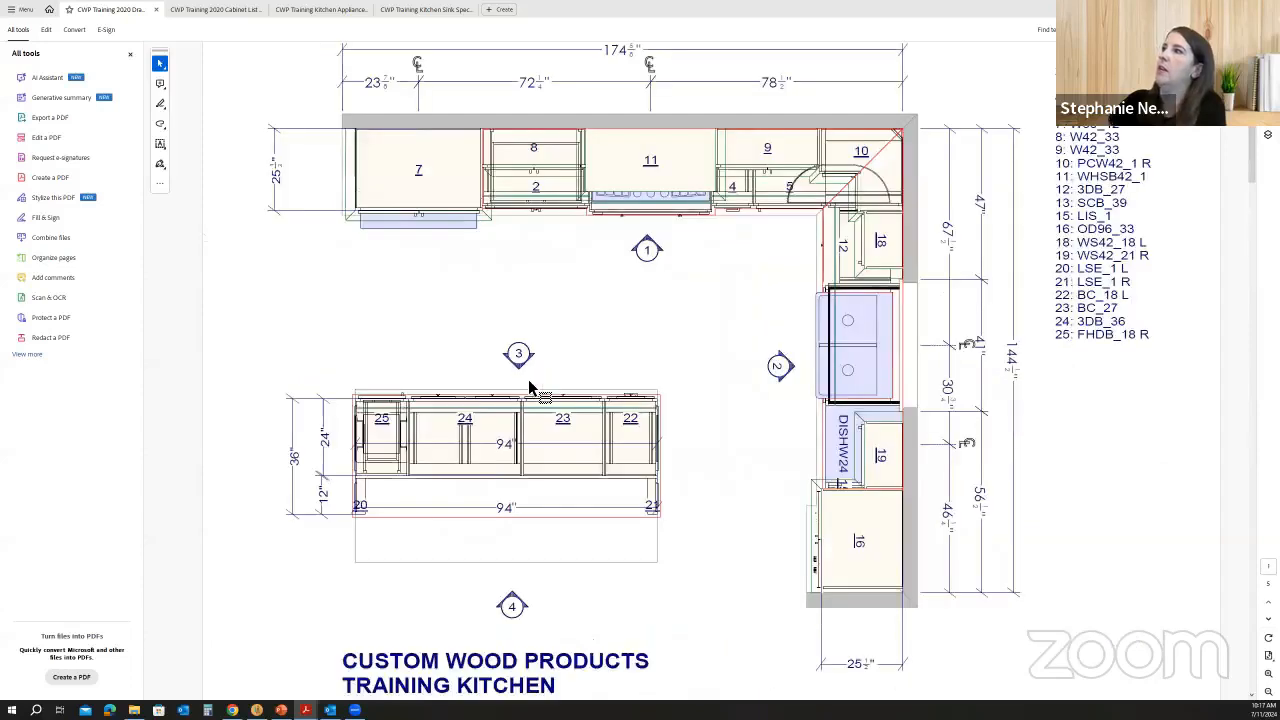
# Bring up the CWP Training 2020 Cabinet List PDF and review its project details, cabinet entries, notes and legend numbers.
pyautogui.click(212, 12)
pyautogui.scroll(-1, 720, 240)
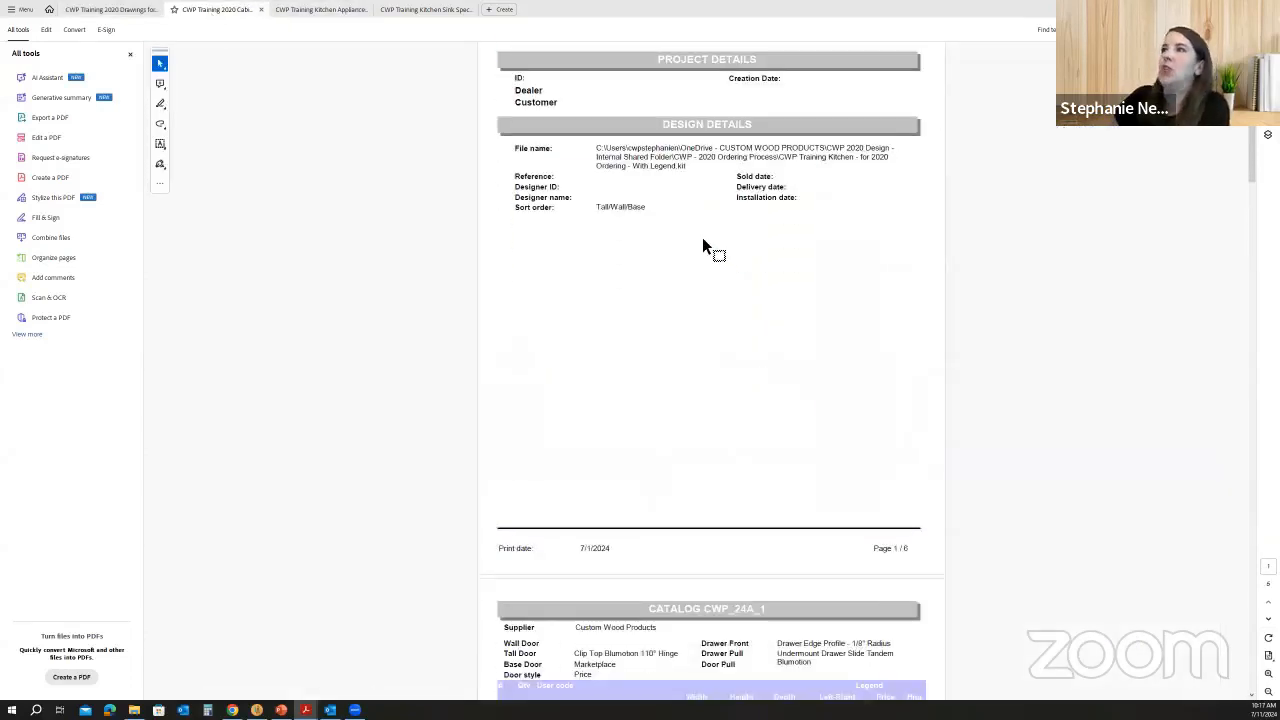
pyautogui.scroll(2, 694, 222)
pyautogui.scroll(-4, 690, 228)
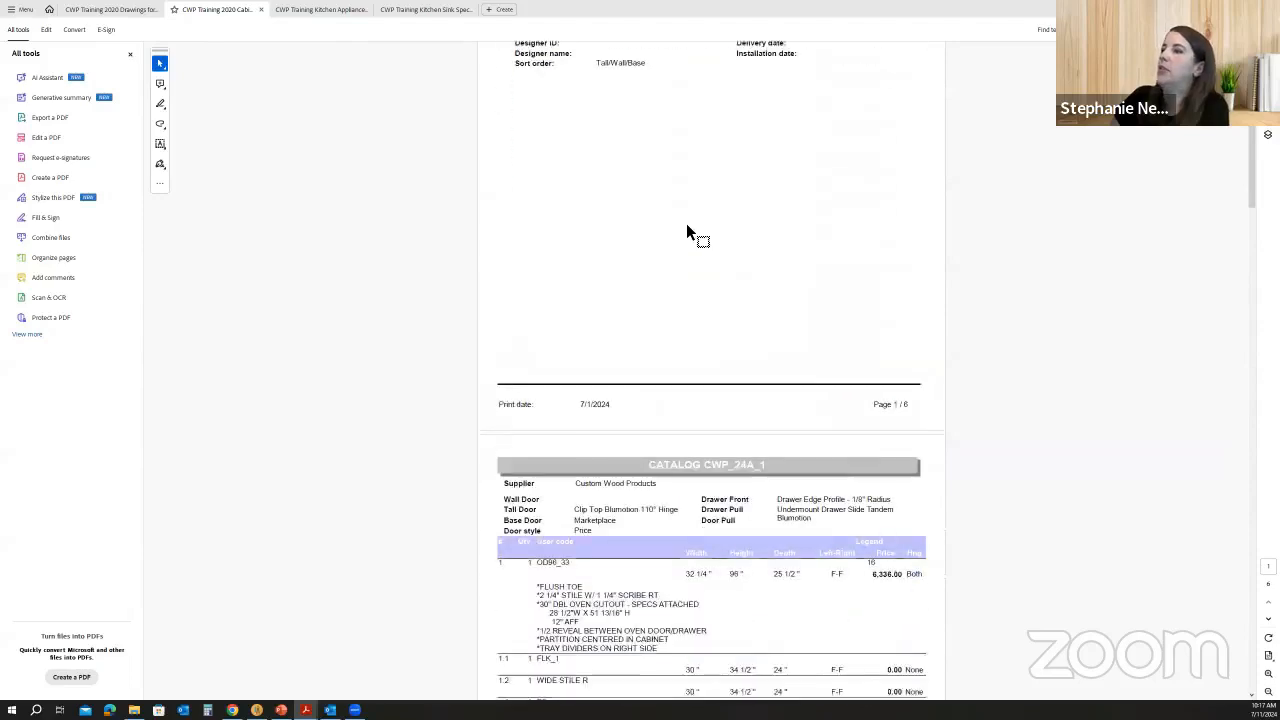
pyautogui.scroll(-10, 686, 226)
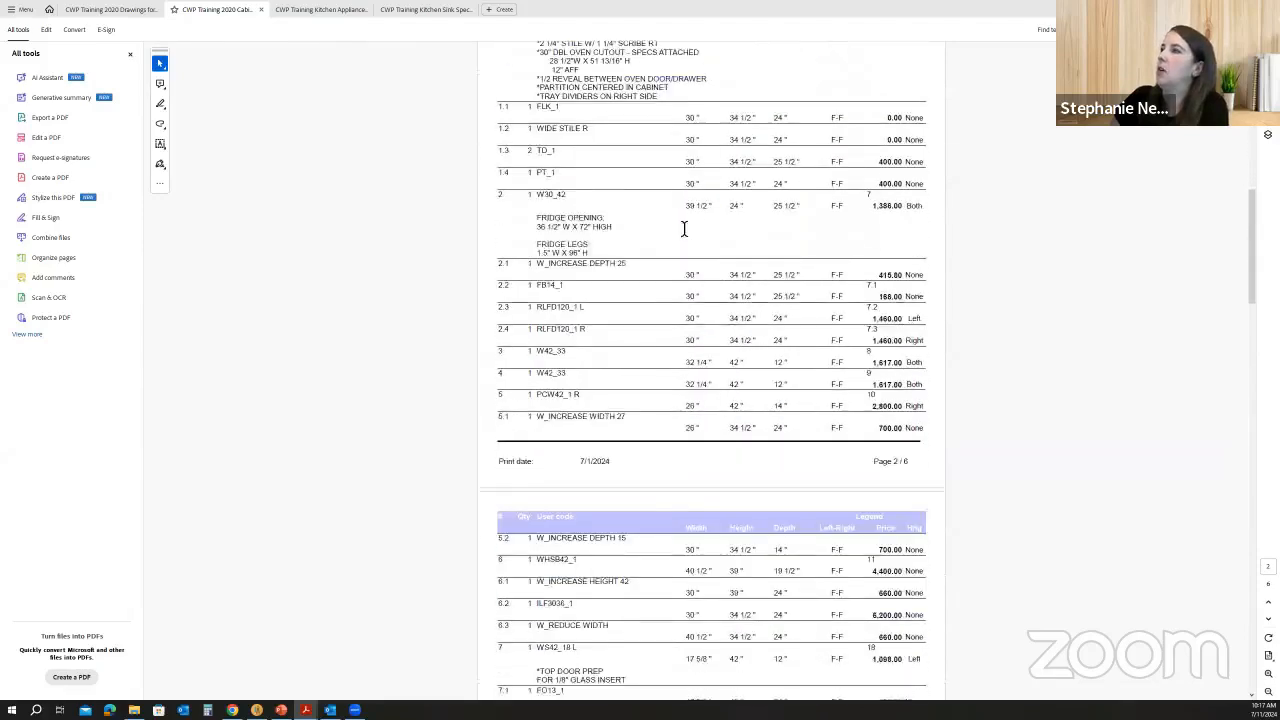
pyautogui.scroll(-10, 684, 229)
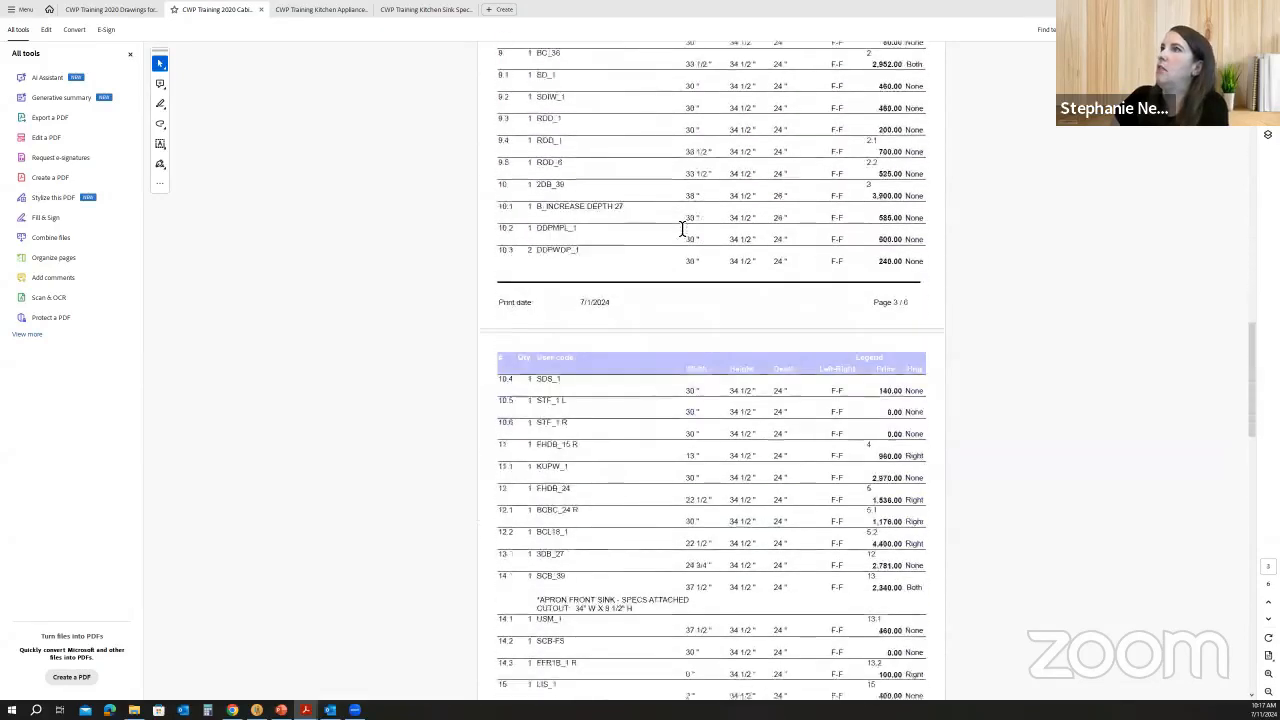
pyautogui.scroll(-5, 683, 229)
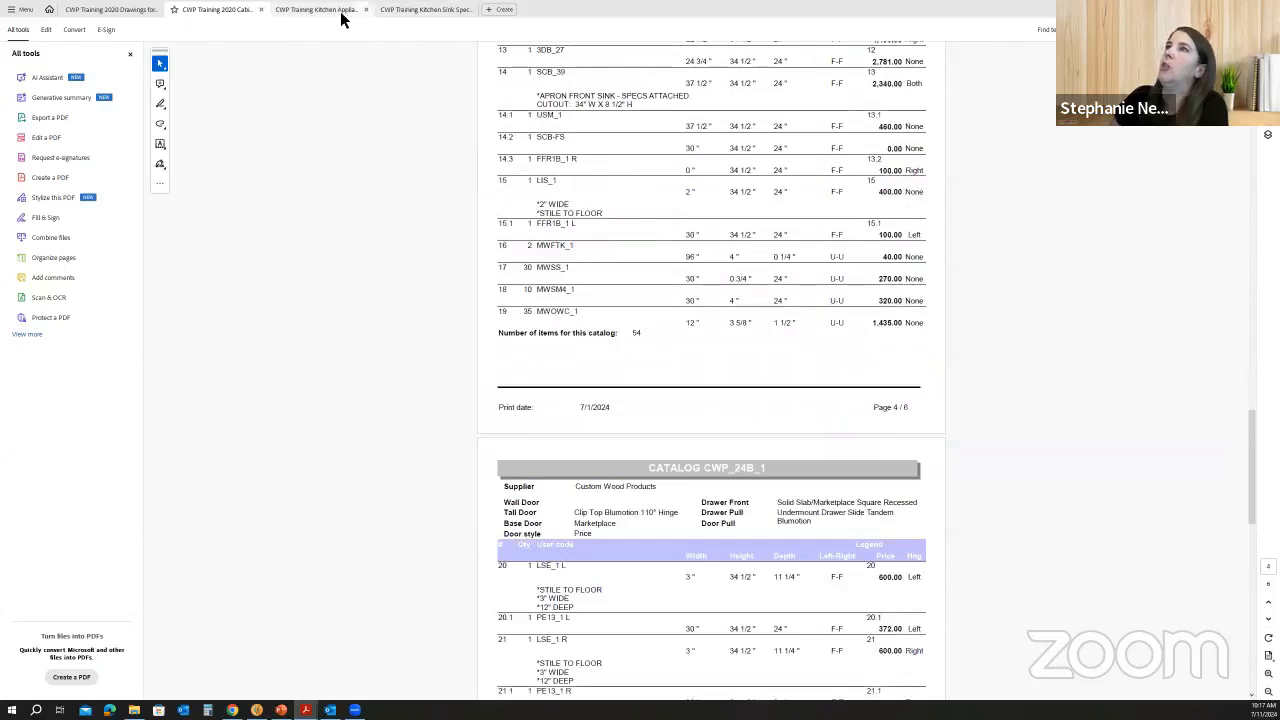
# Review the kitchen appliance specifications PDF and the kitchen sink specification PDF, and return to the floor plan in 2020 Design.
pyautogui.click(340, 14)
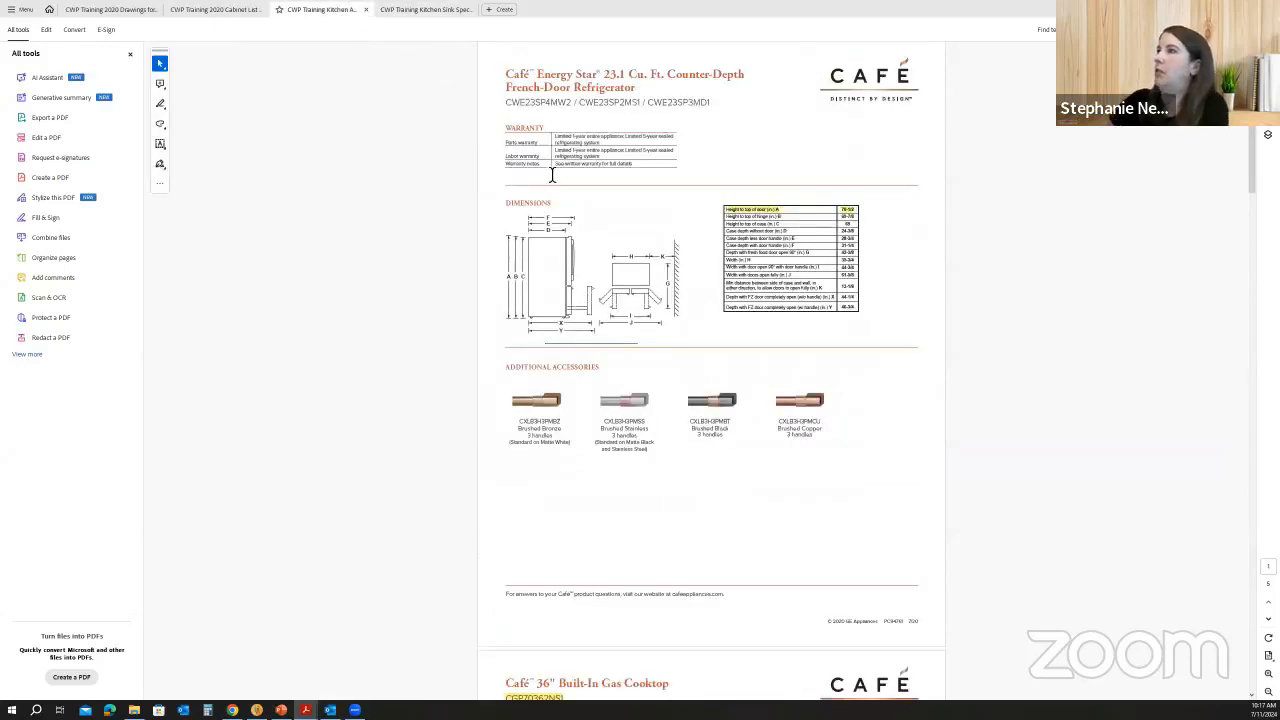
pyautogui.scroll(-10, 552, 175)
pyautogui.scroll(-20, 552, 175)
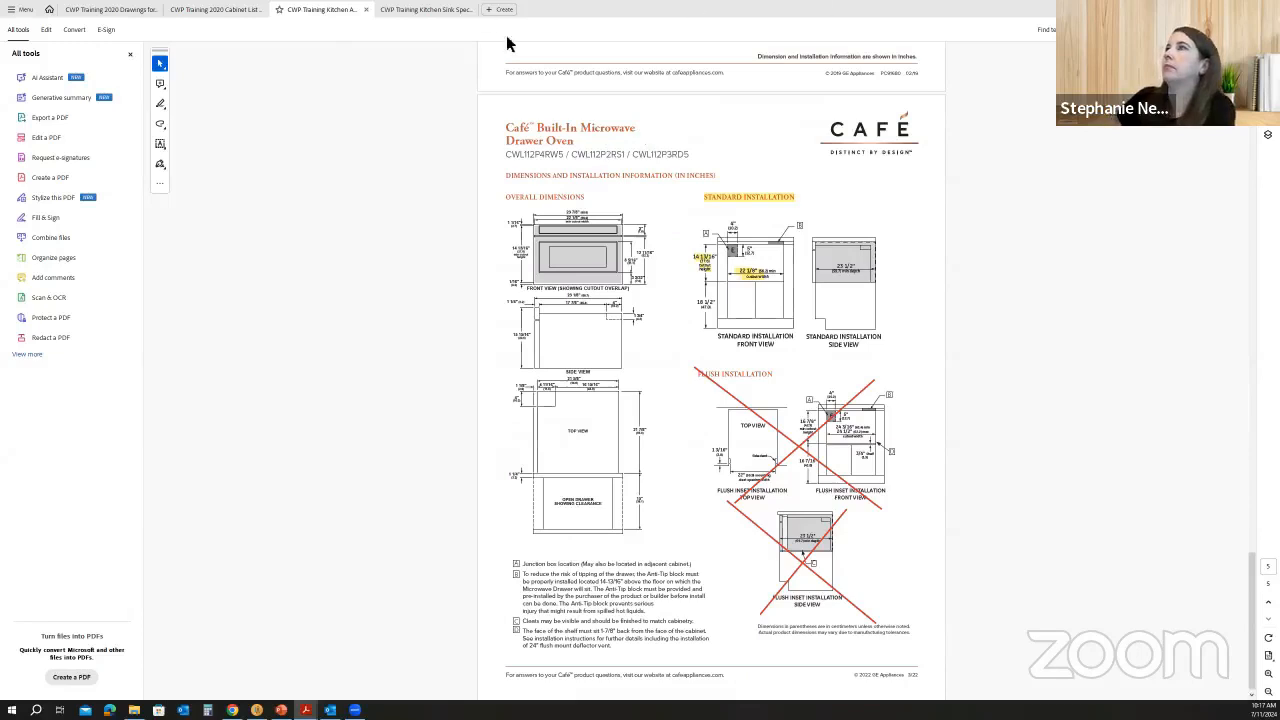
pyautogui.click(440, 10)
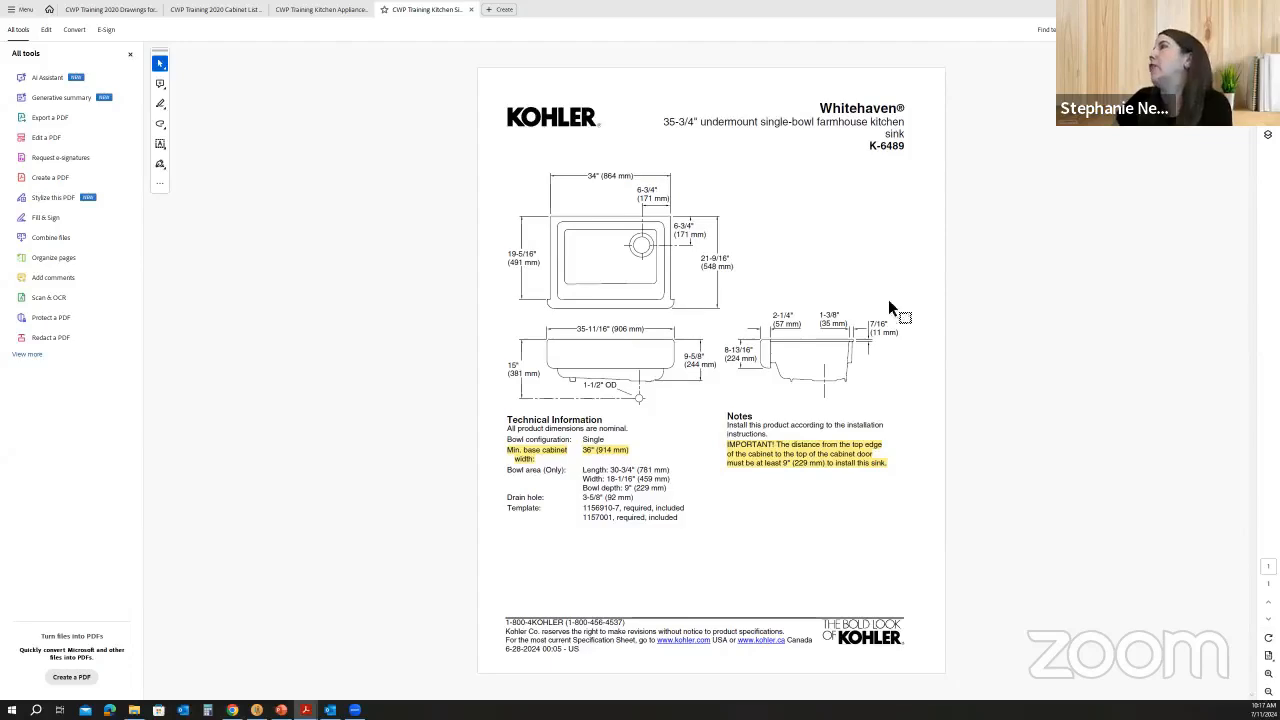
pyautogui.hotkey('alt', 'Tab')
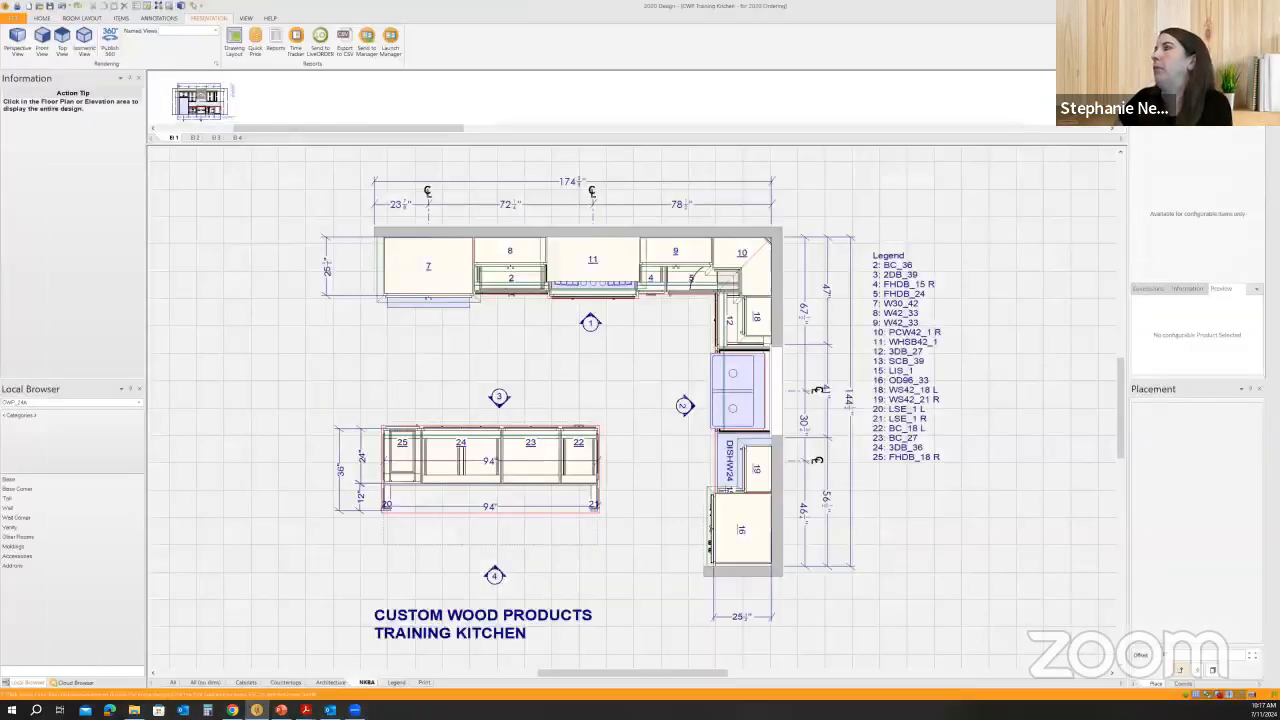